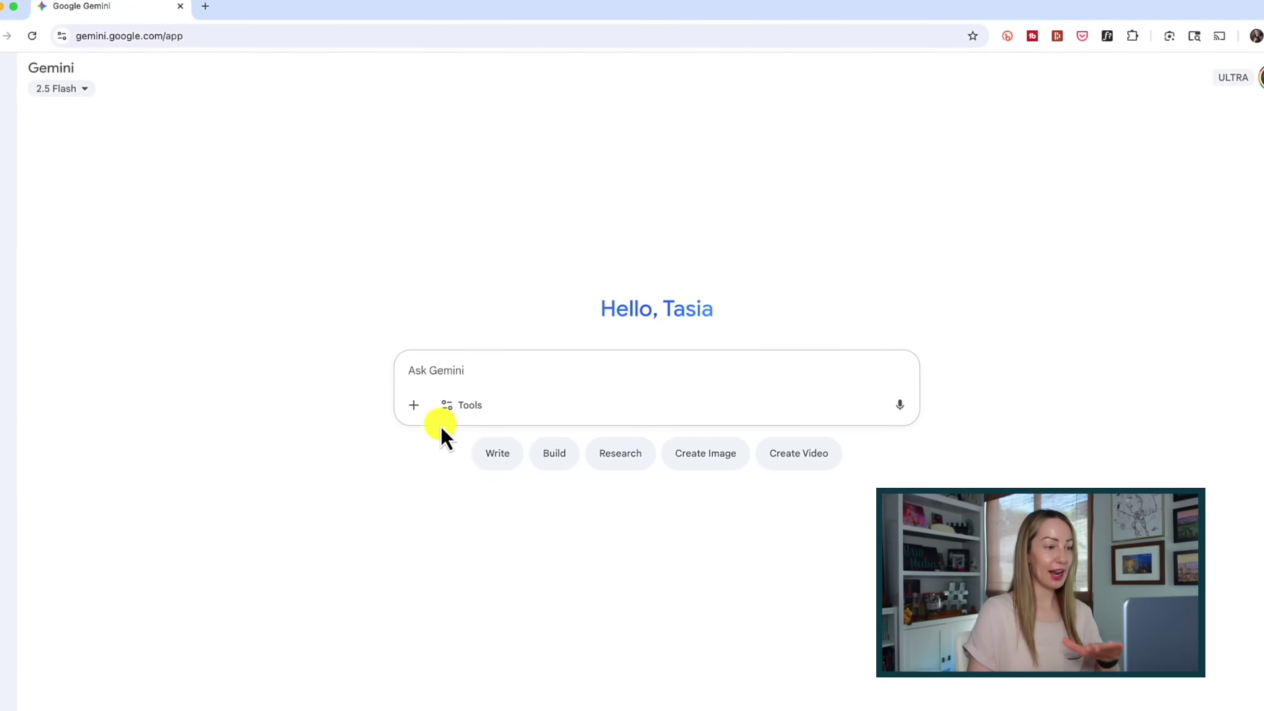
- Show the Gemini tools list, then dismiss it without picking any tool
click(461, 406)
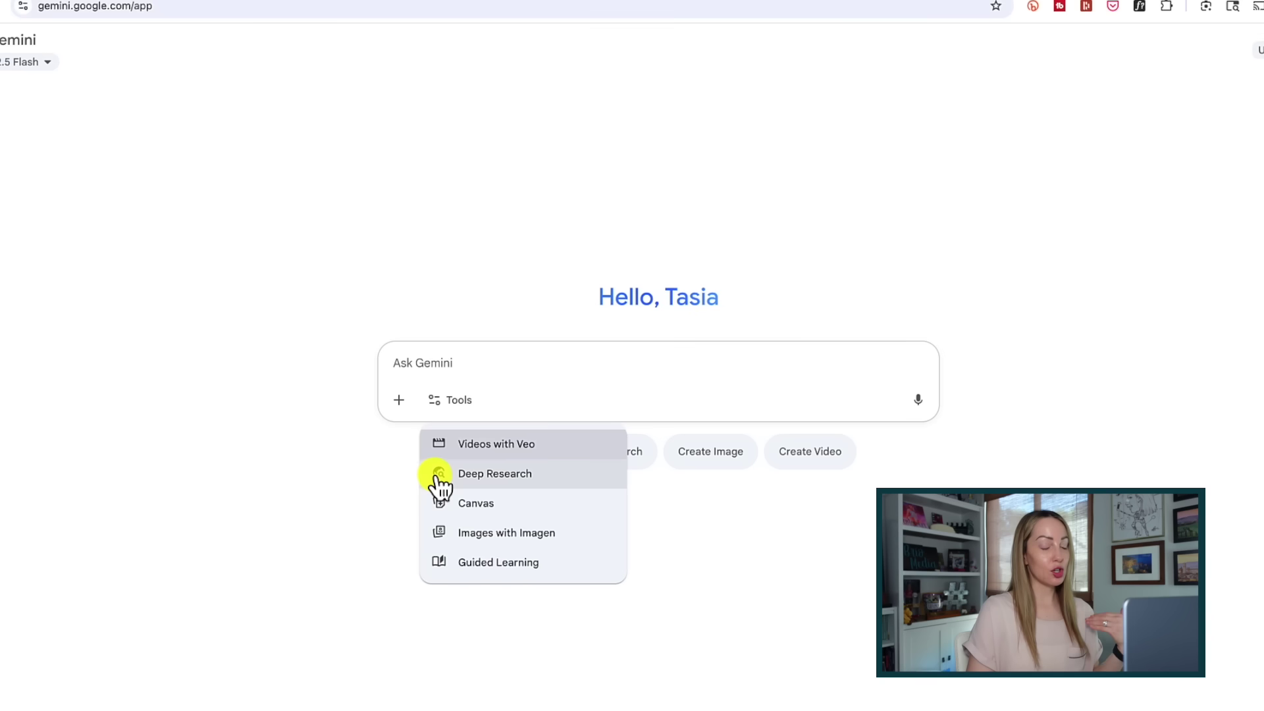
click(400, 442)
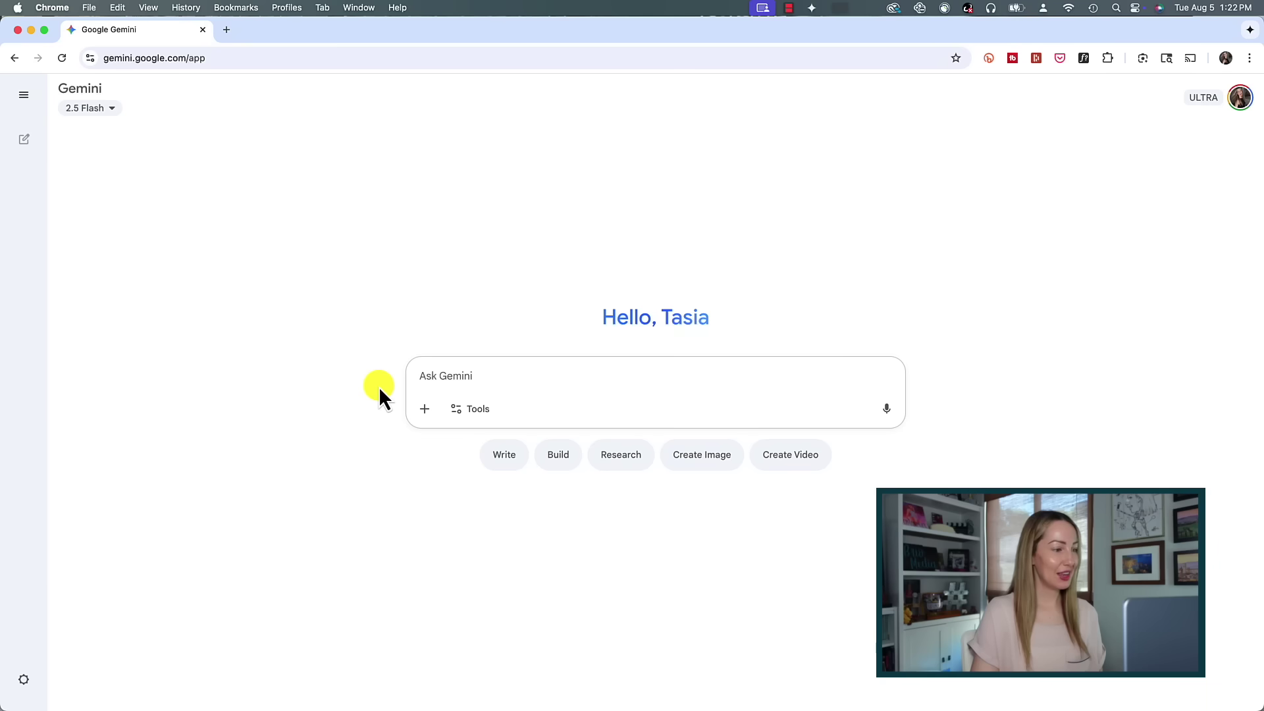
- Send the request 'create a storybook that explains recycling to my 5 year old niece.'
click(433, 386)
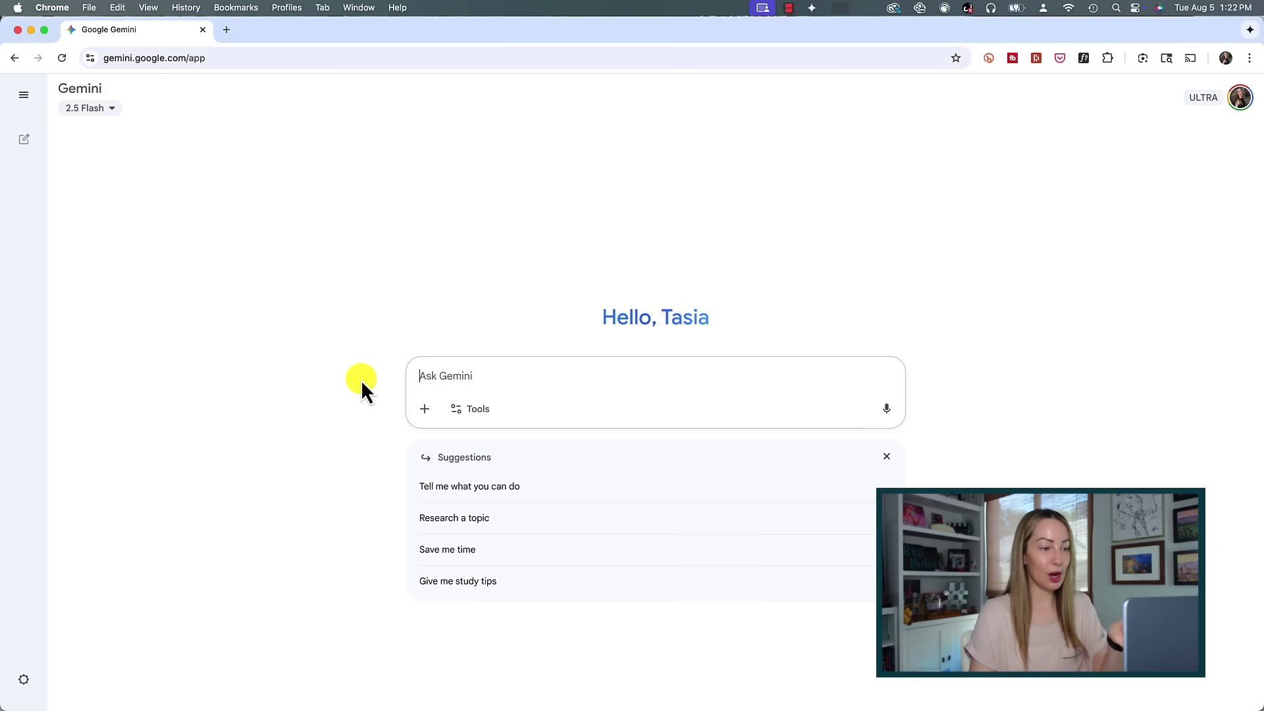
text(c)
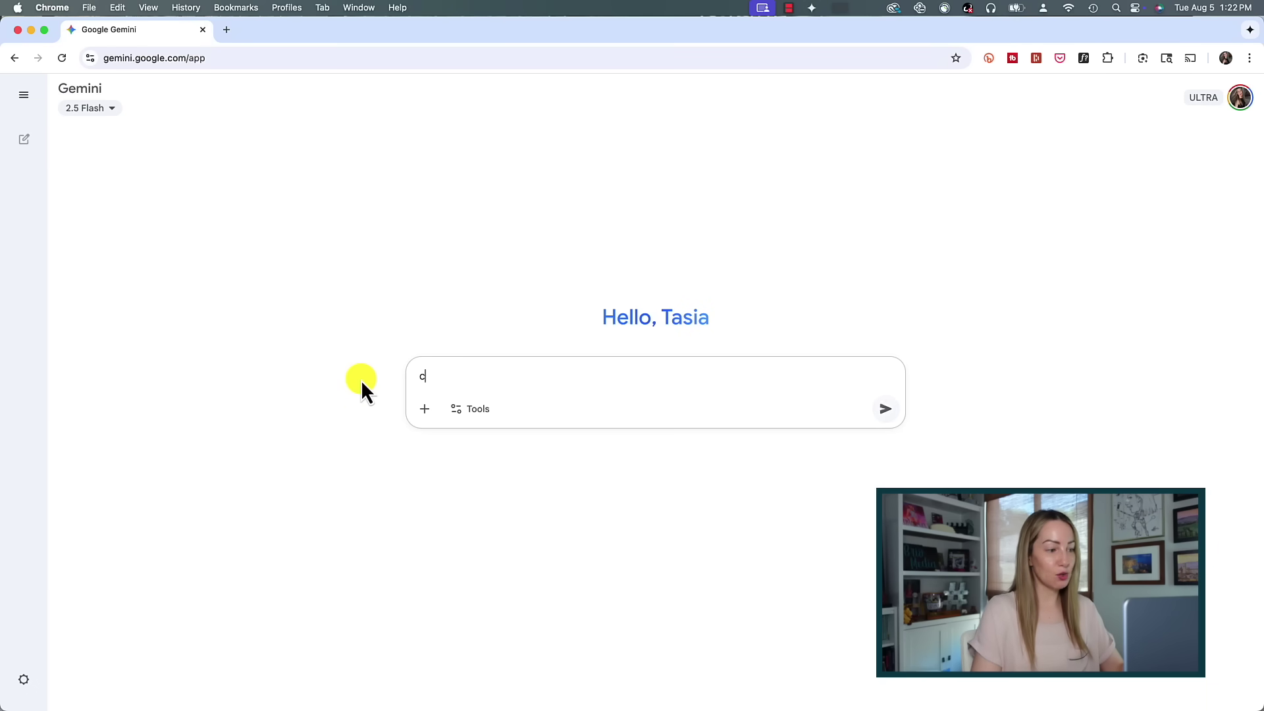
text(reate a st)
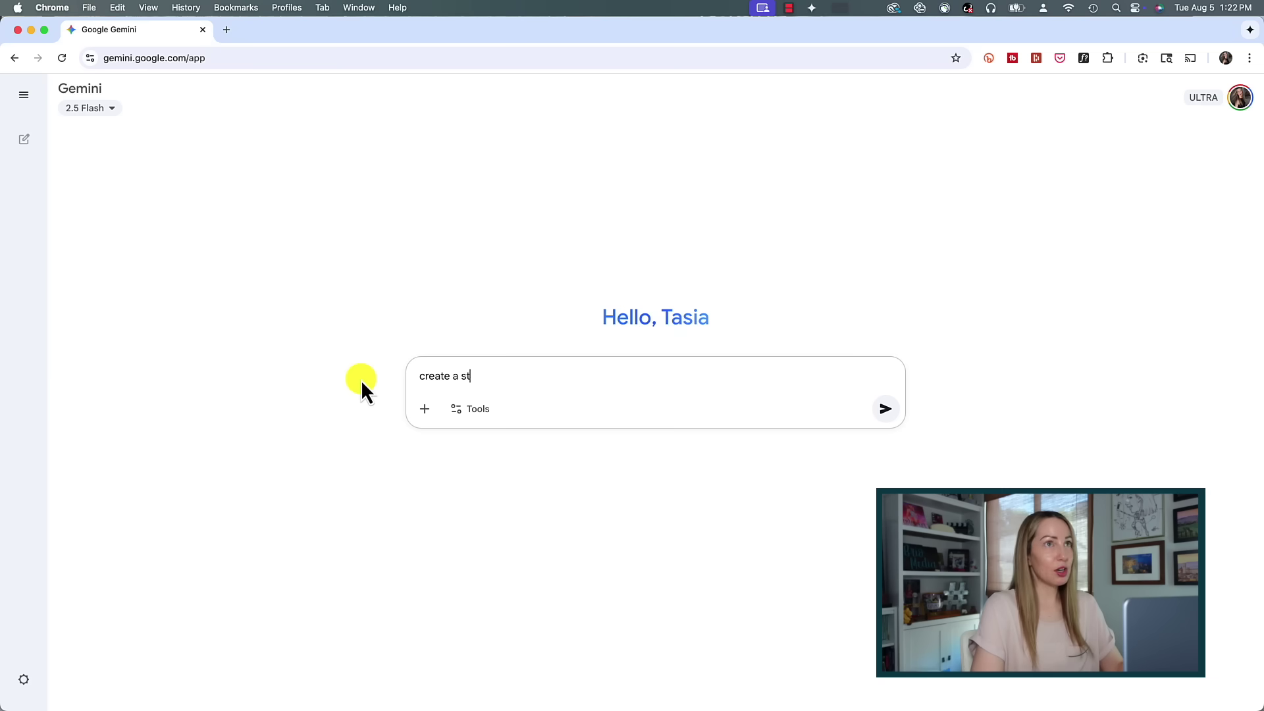
text(orybook about)
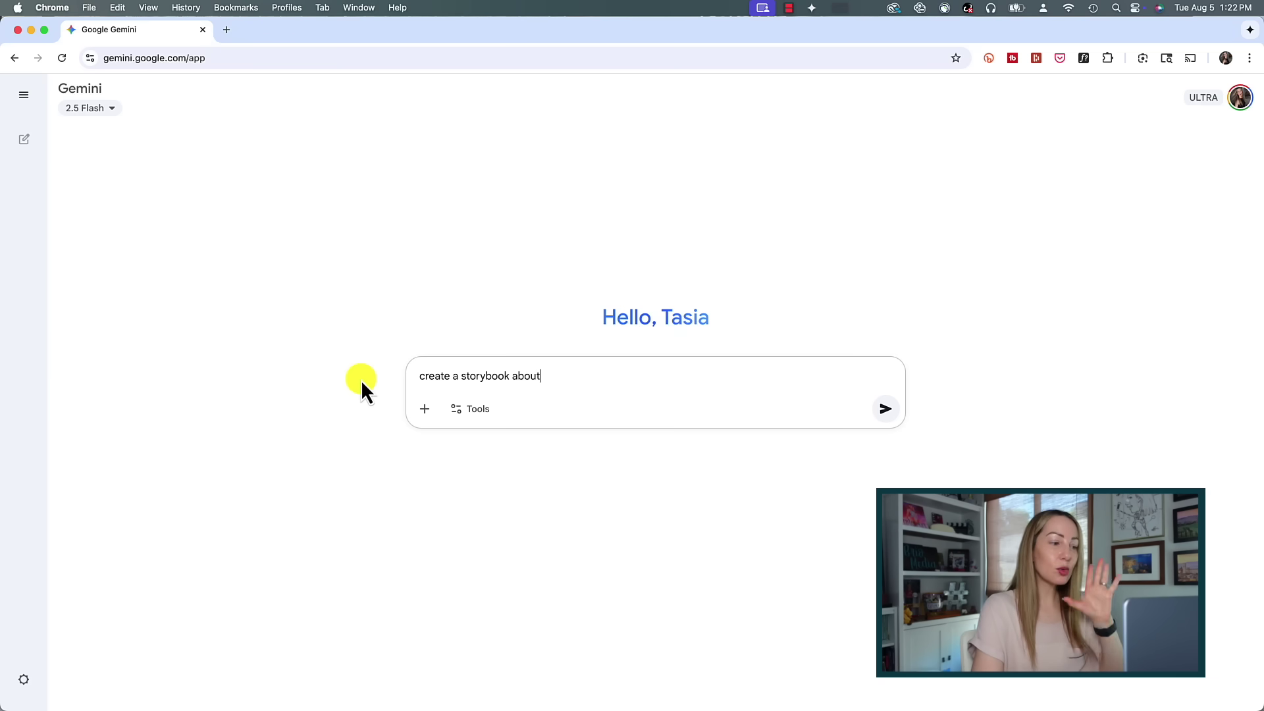
key(BackSpace)
key(BackSpace)
key(BackSpace)
key(BackSpace)
key(BackSpace)
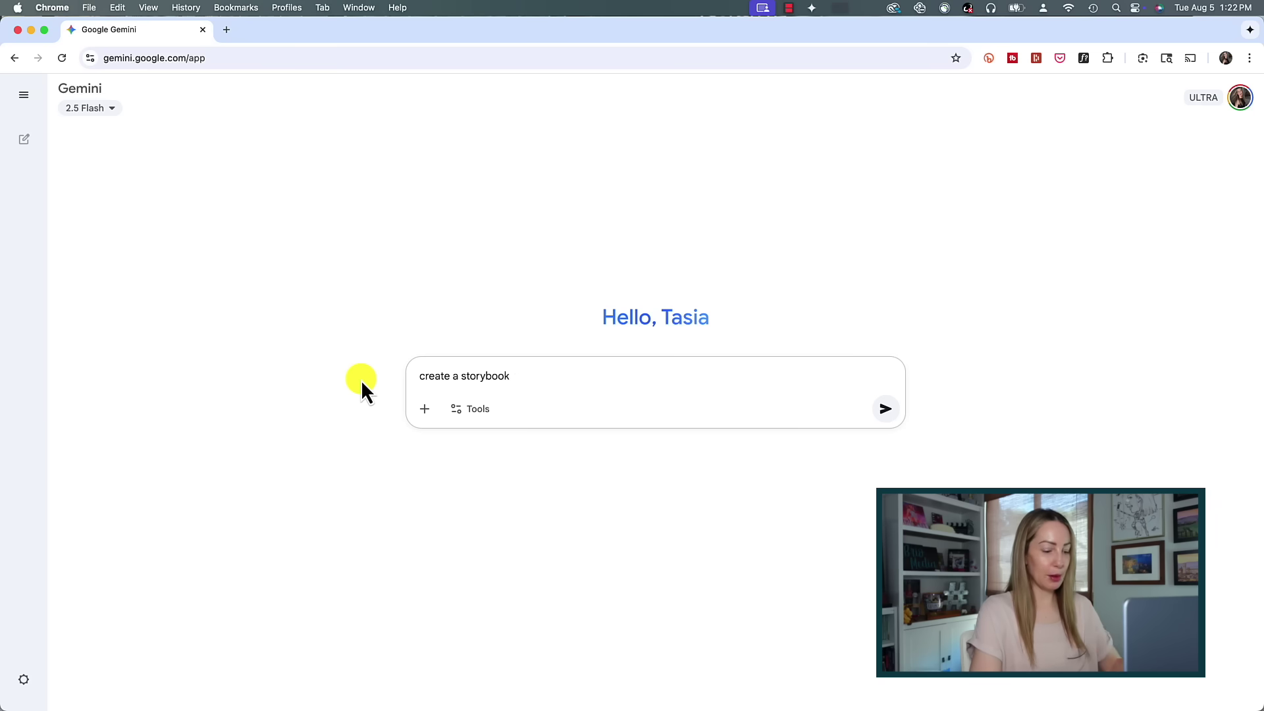
text(that explains recycling to my 5 year old niece.)
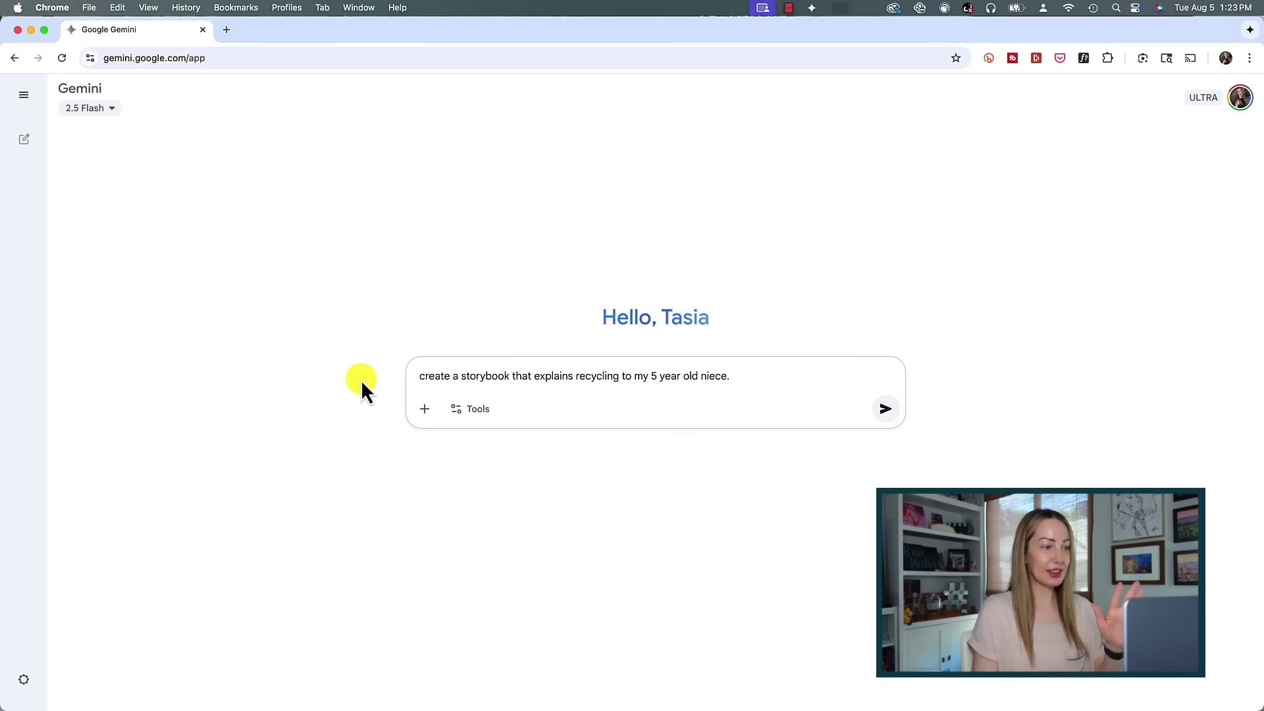
key(Return)
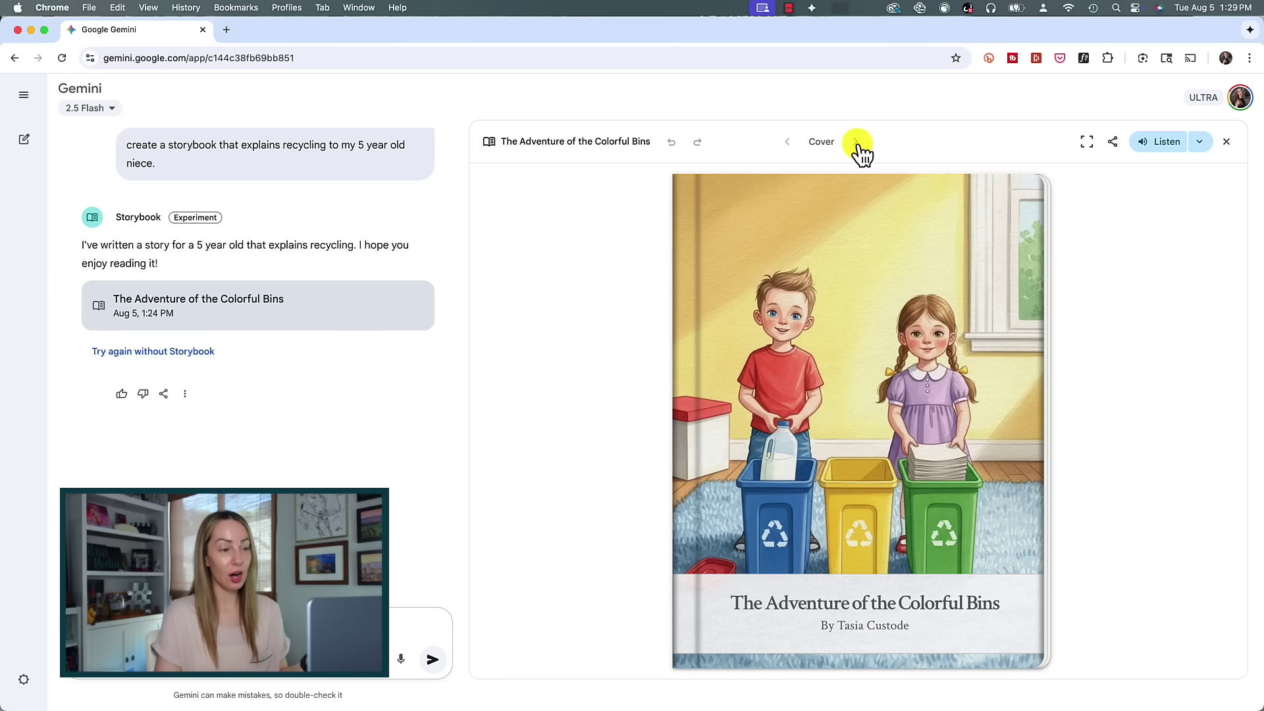
- Page through the recycling storybook from cover to page 10, briefly revisiting page 5
click(901, 436)
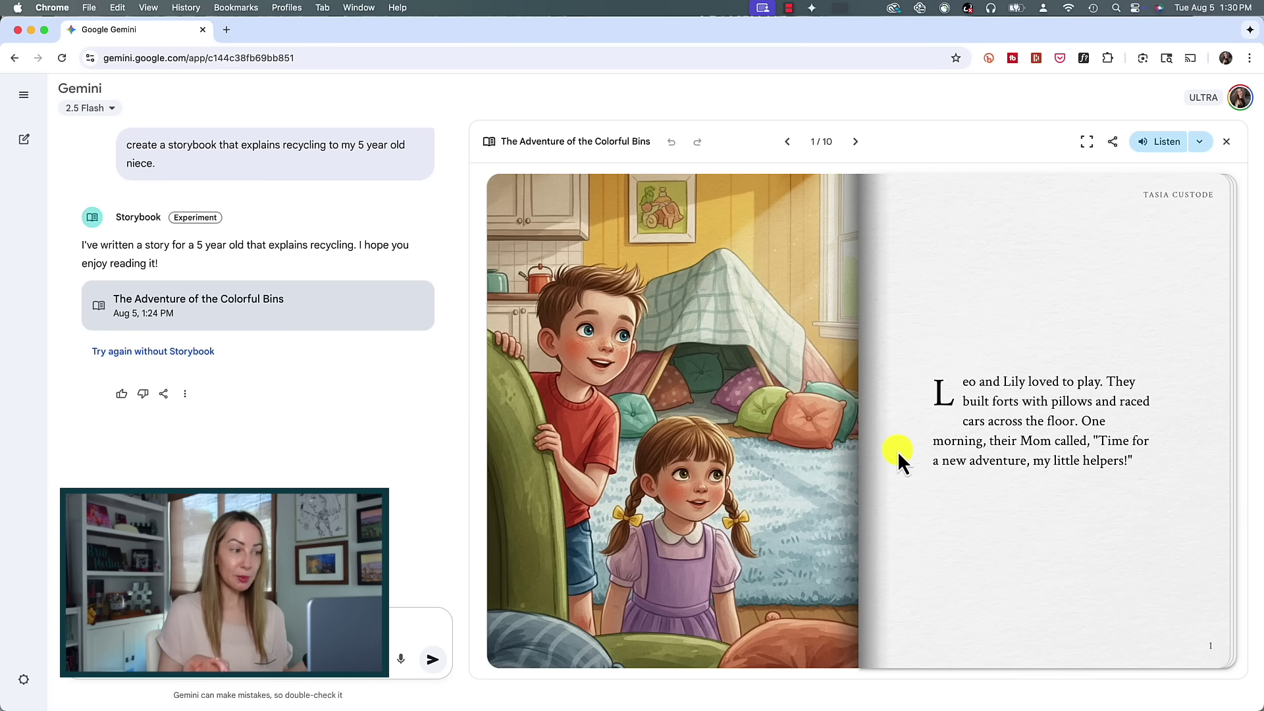
click(899, 432)
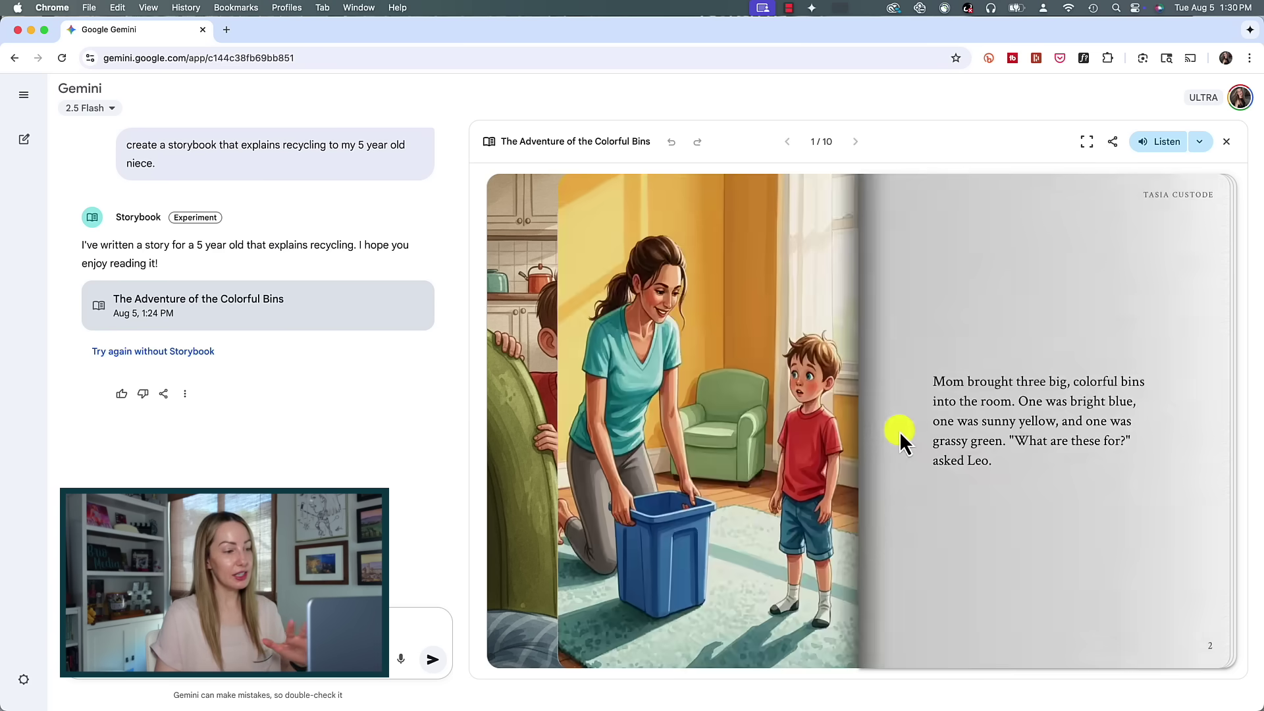
click(899, 432)
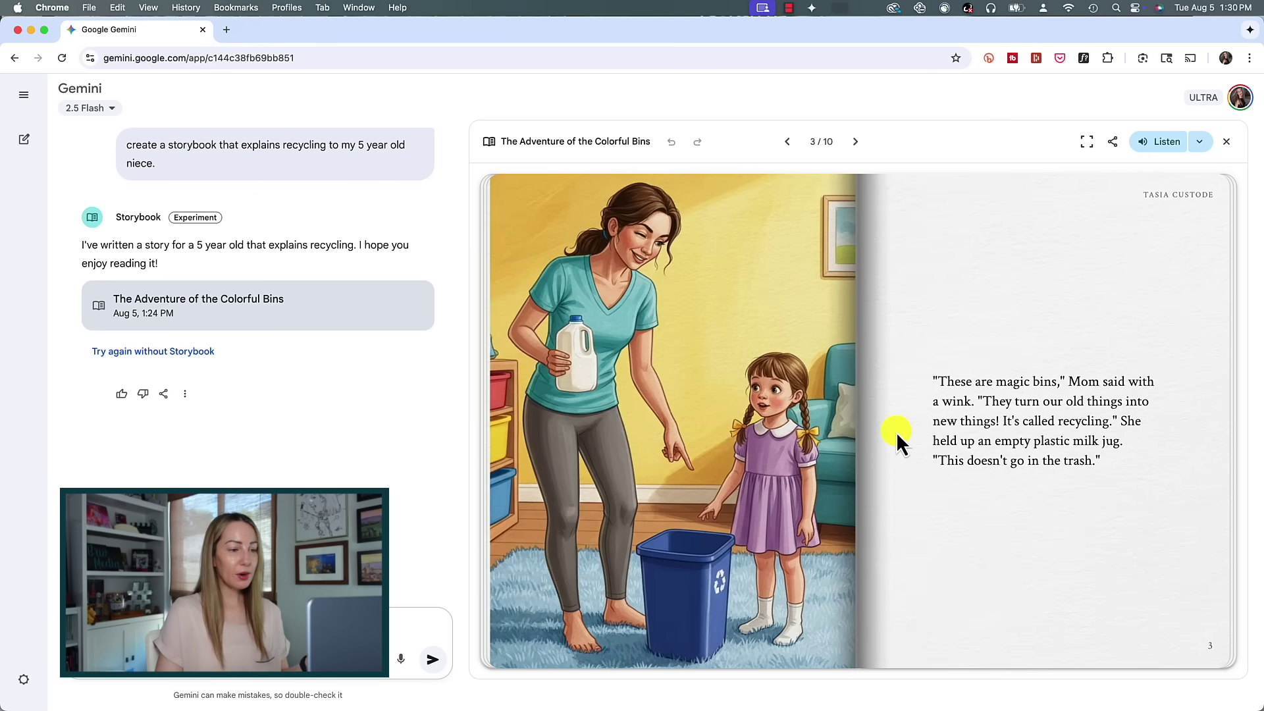
click(897, 436)
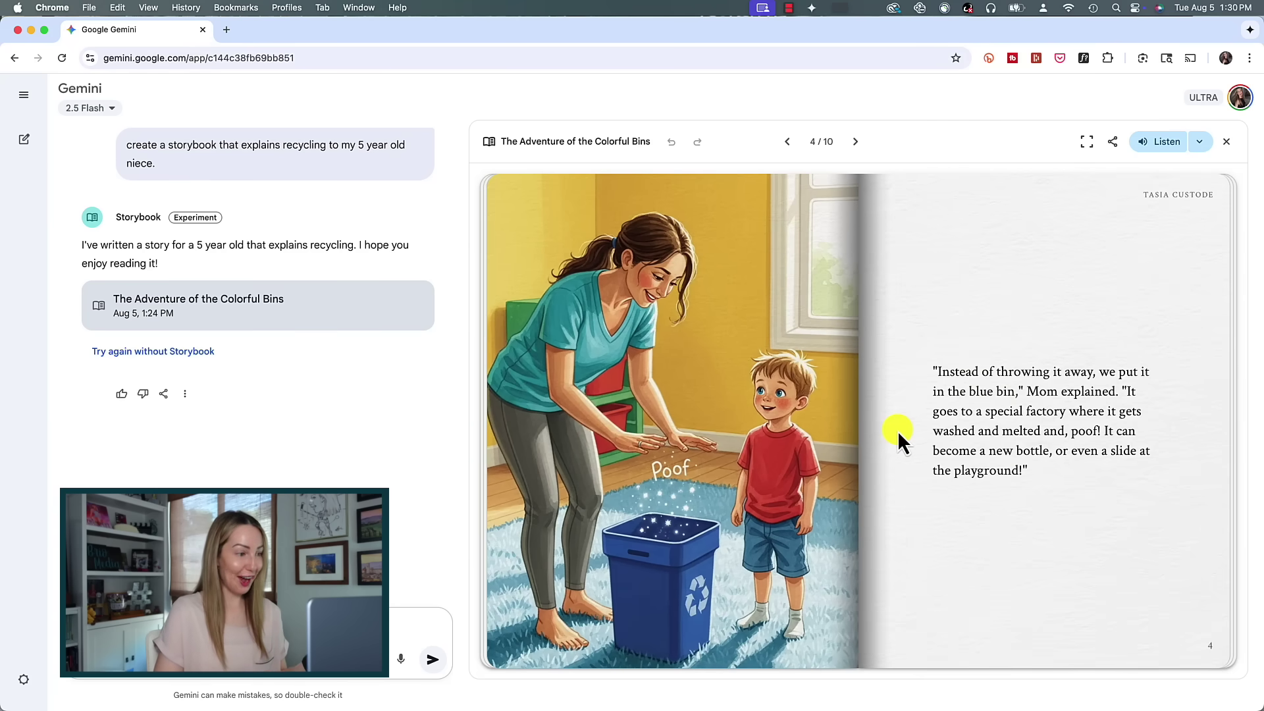
click(896, 424)
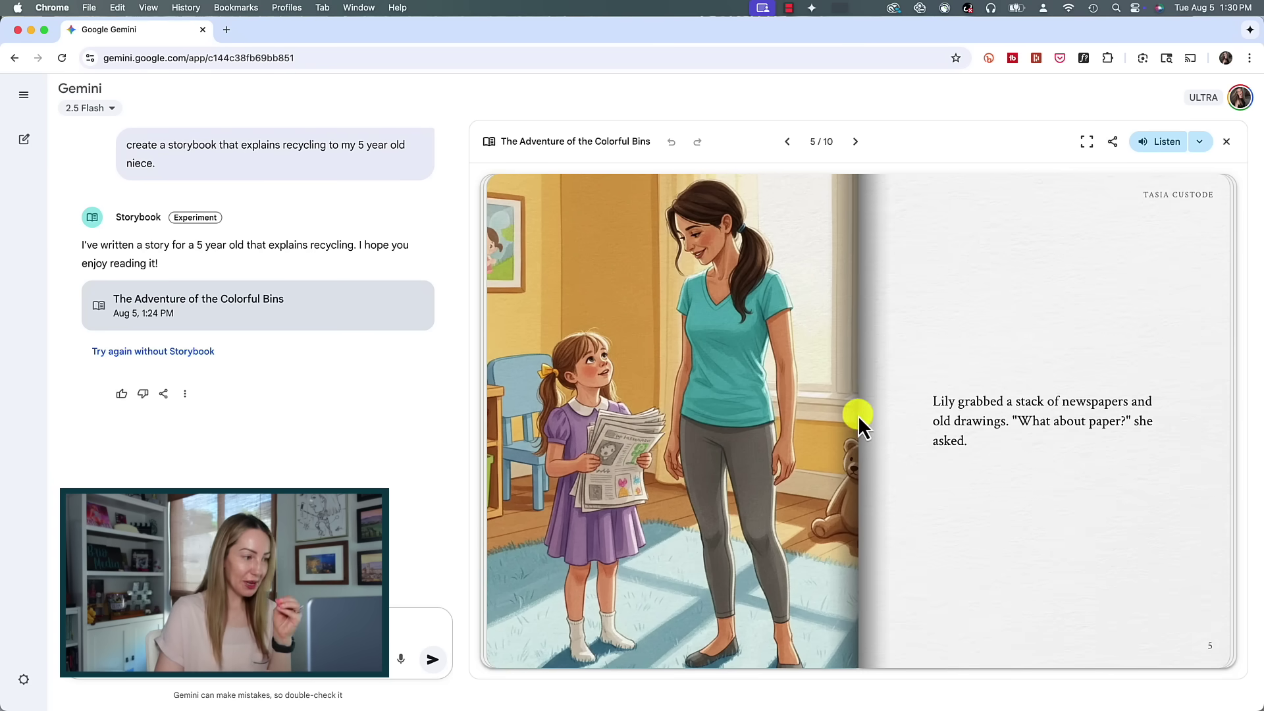
click(883, 419)
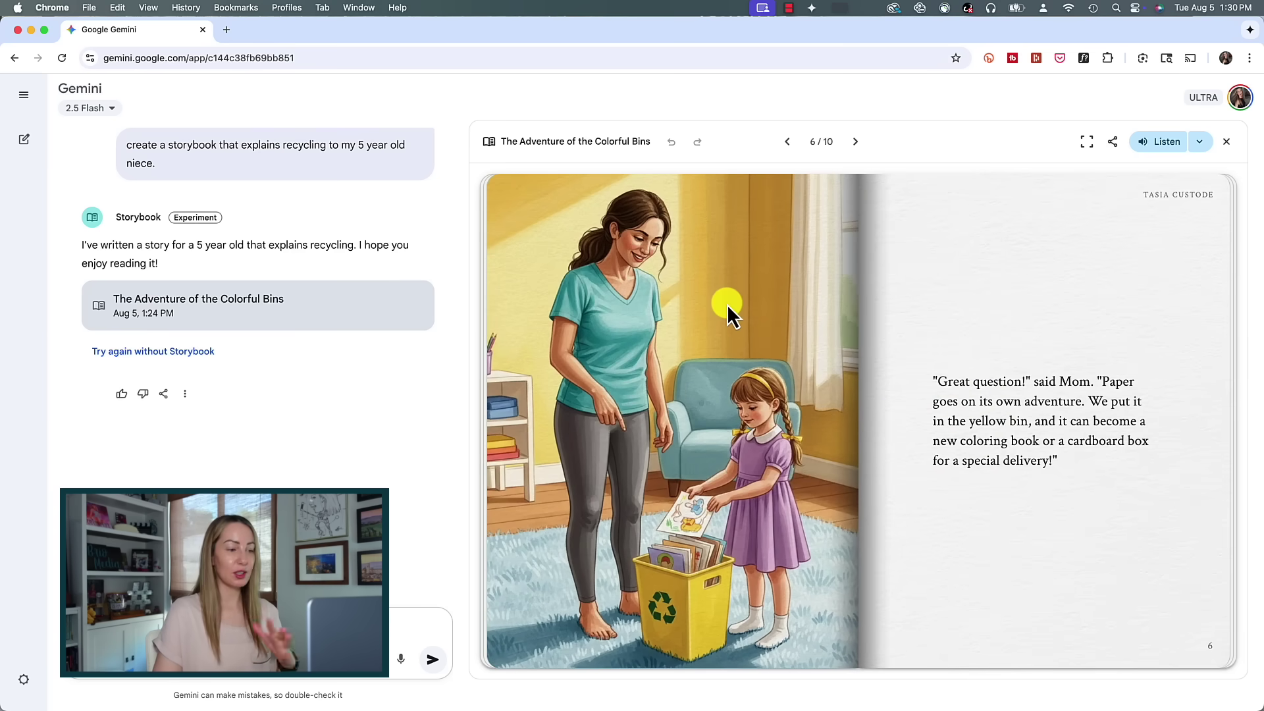
click(787, 142)
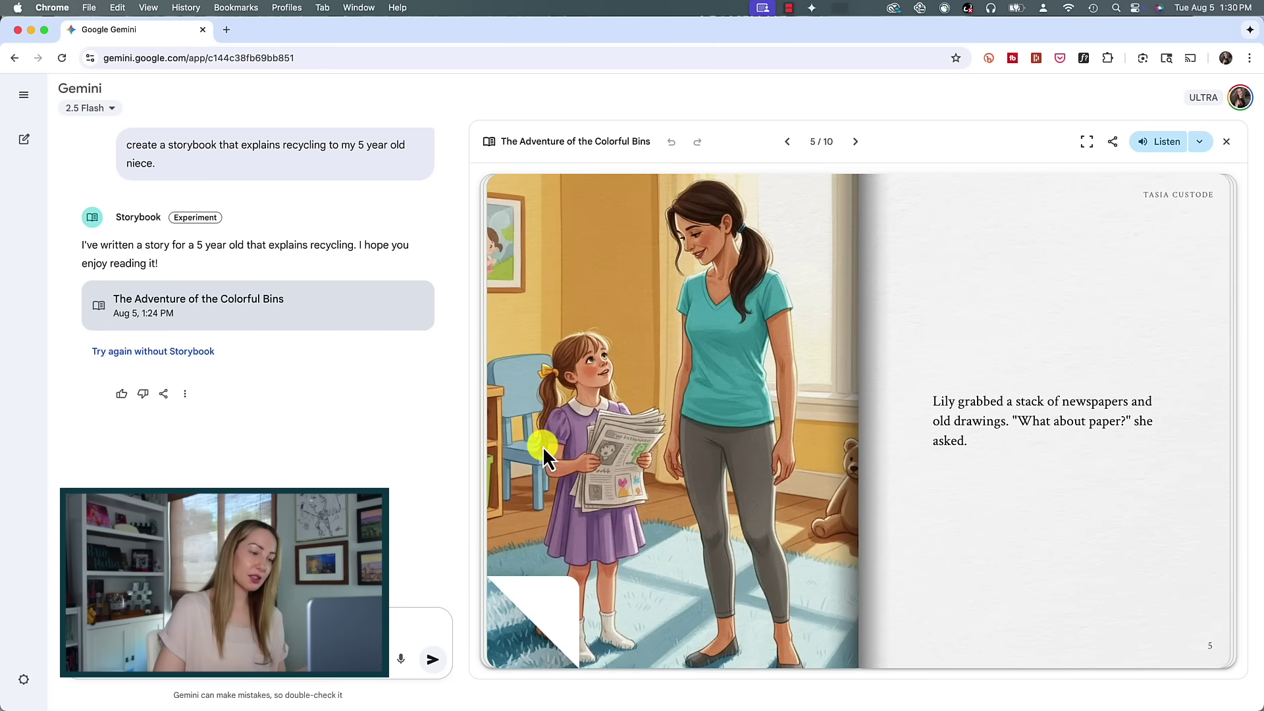
click(891, 386)
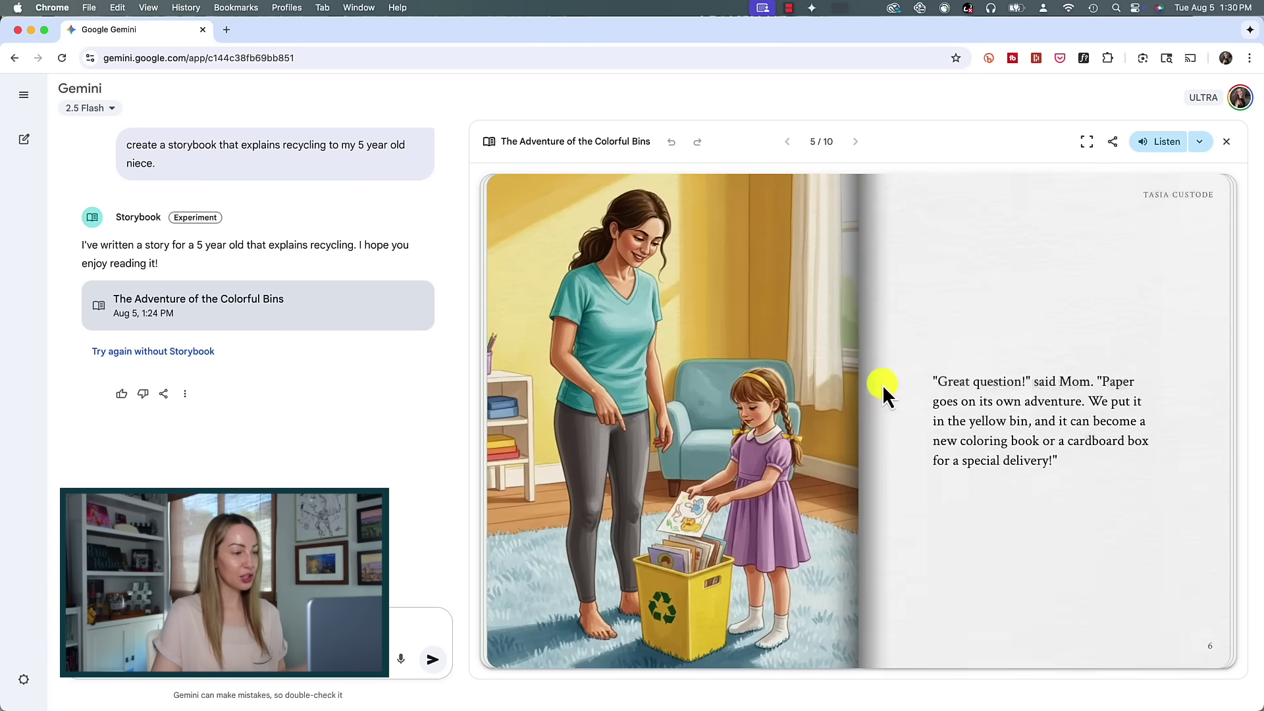
click(882, 402)
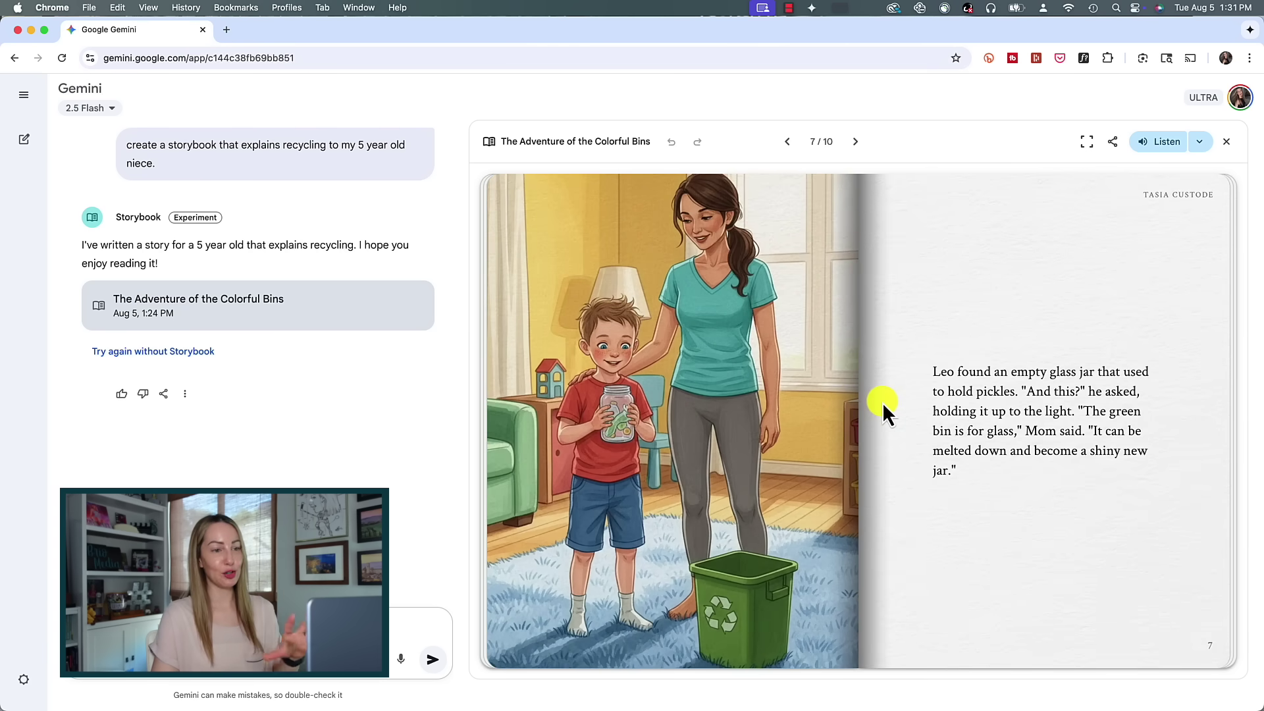
click(875, 404)
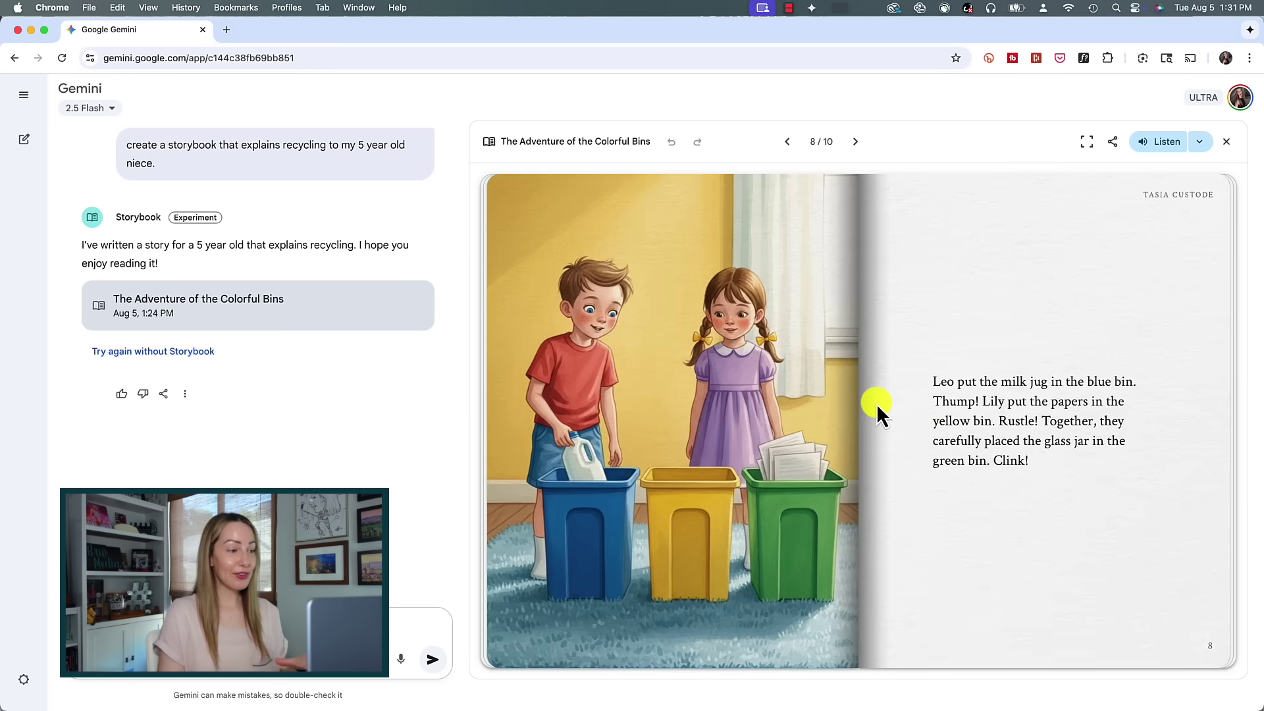
click(875, 404)
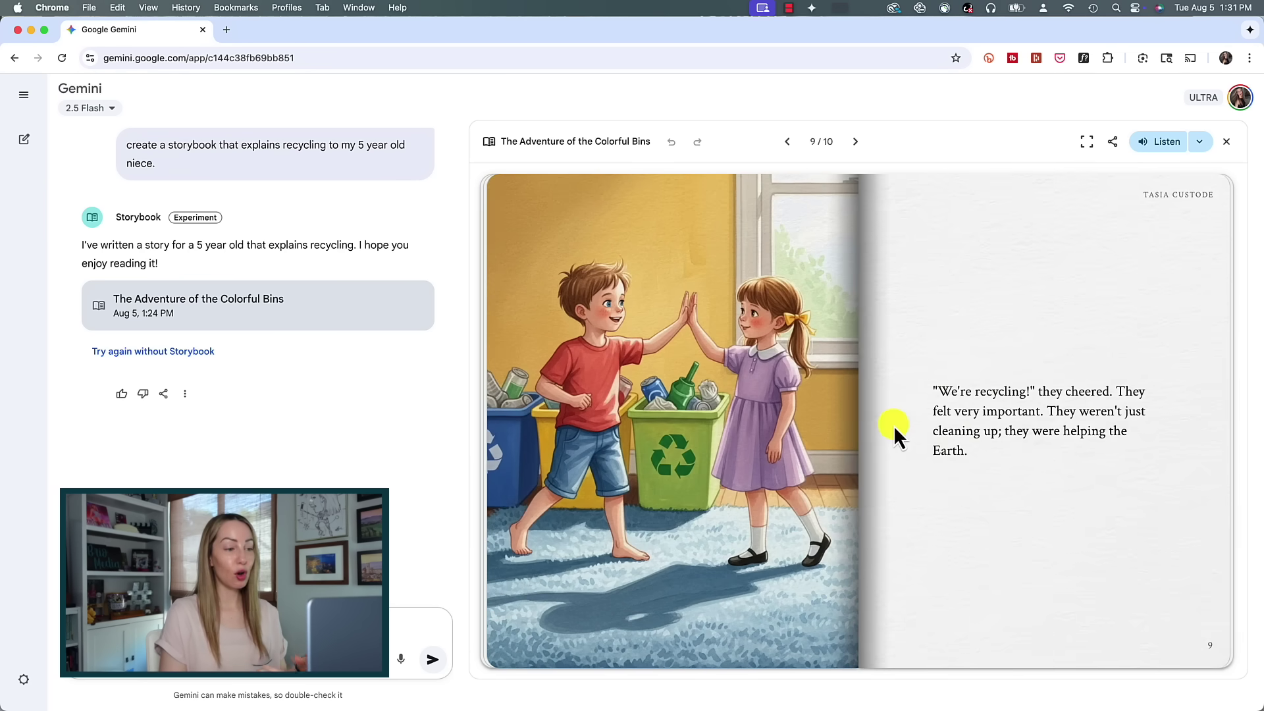
click(878, 452)
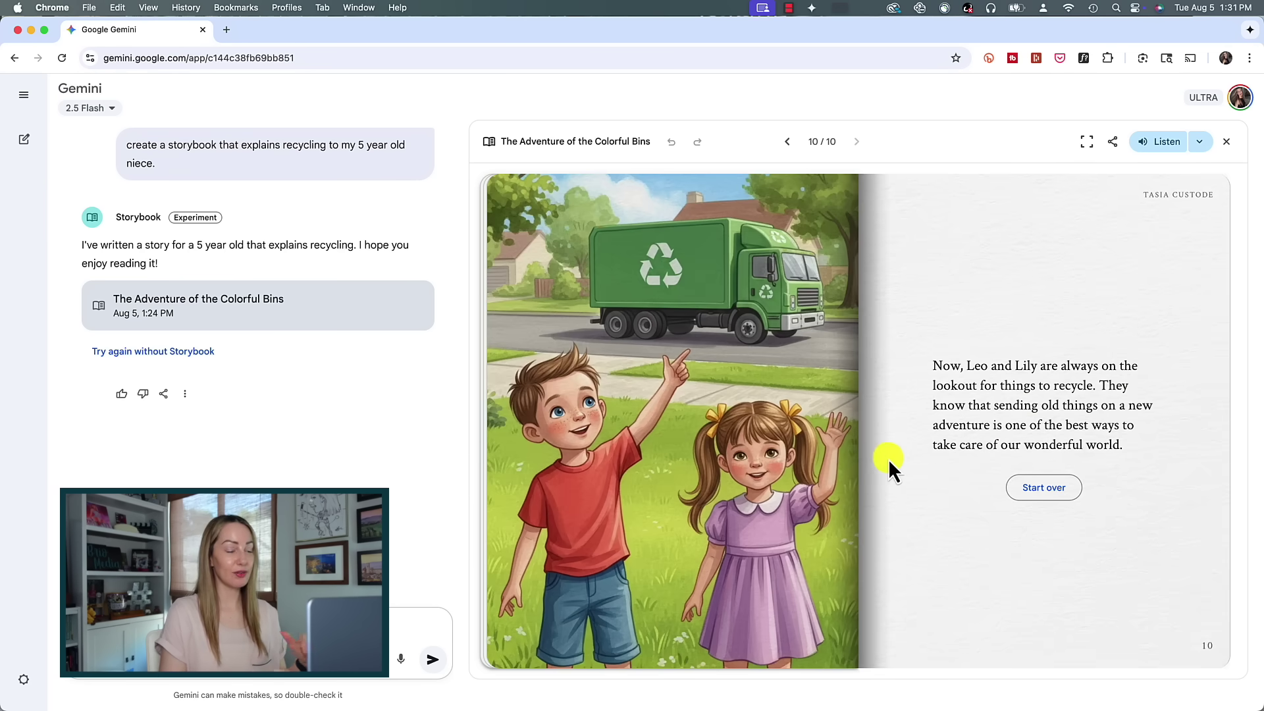
click(507, 646)
click(506, 642)
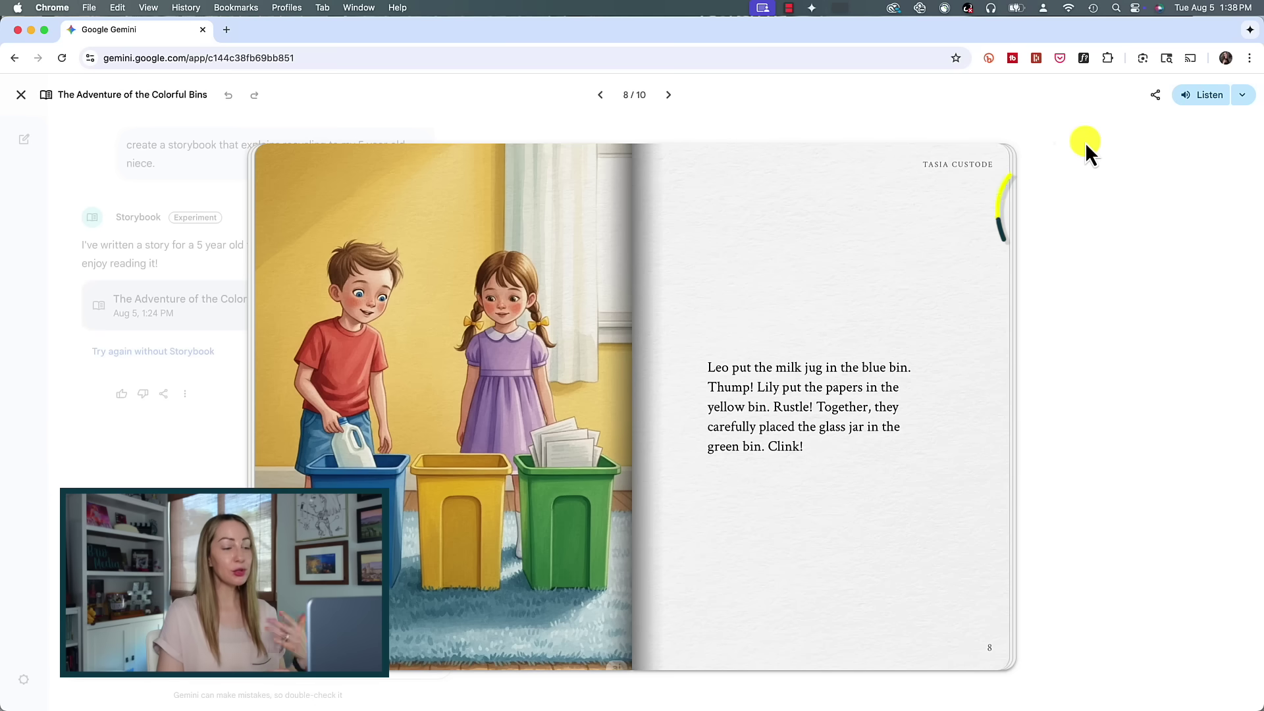
click(945, 429)
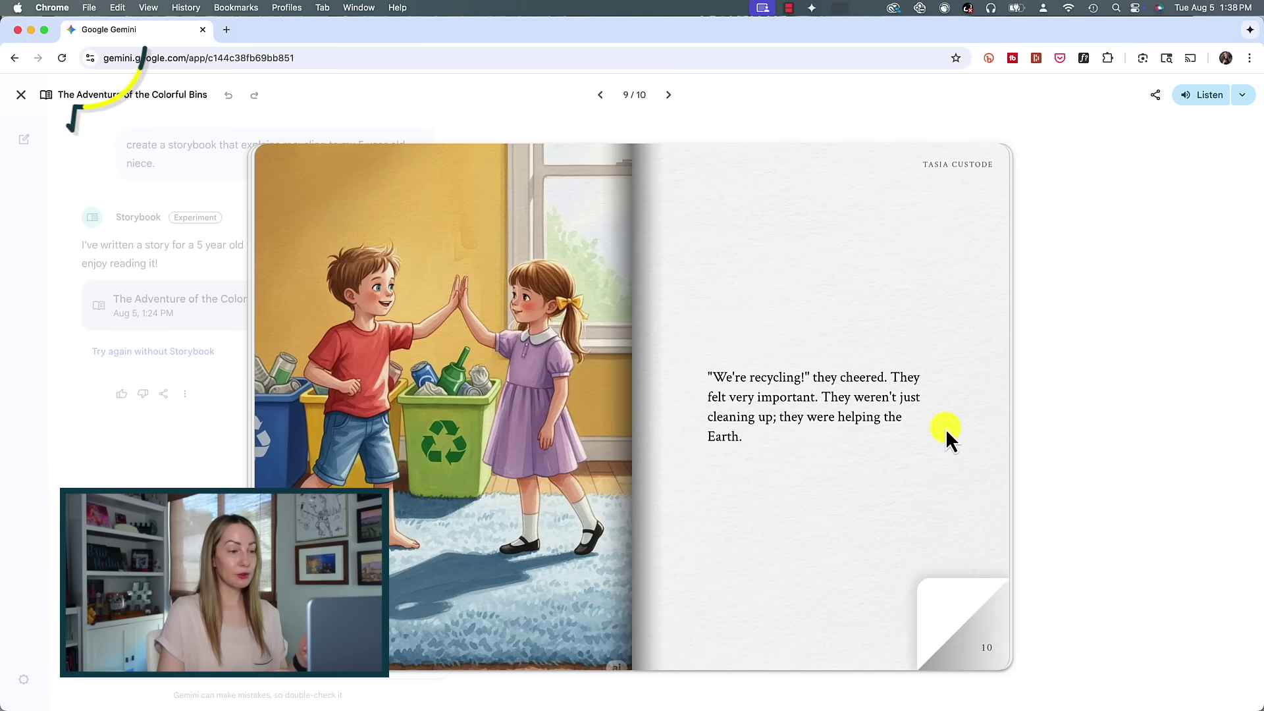
click(945, 429)
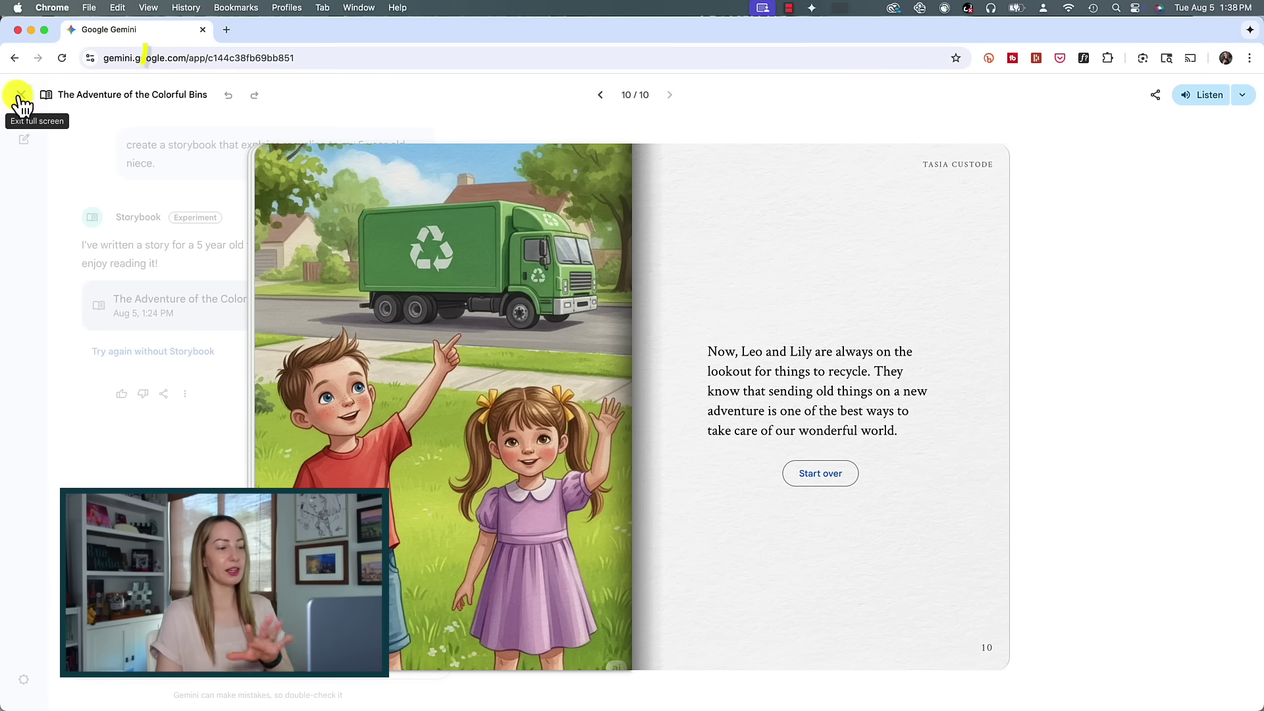
- Return the storybook beside the chat, create a public share link, then bring up Print
click(25, 95)
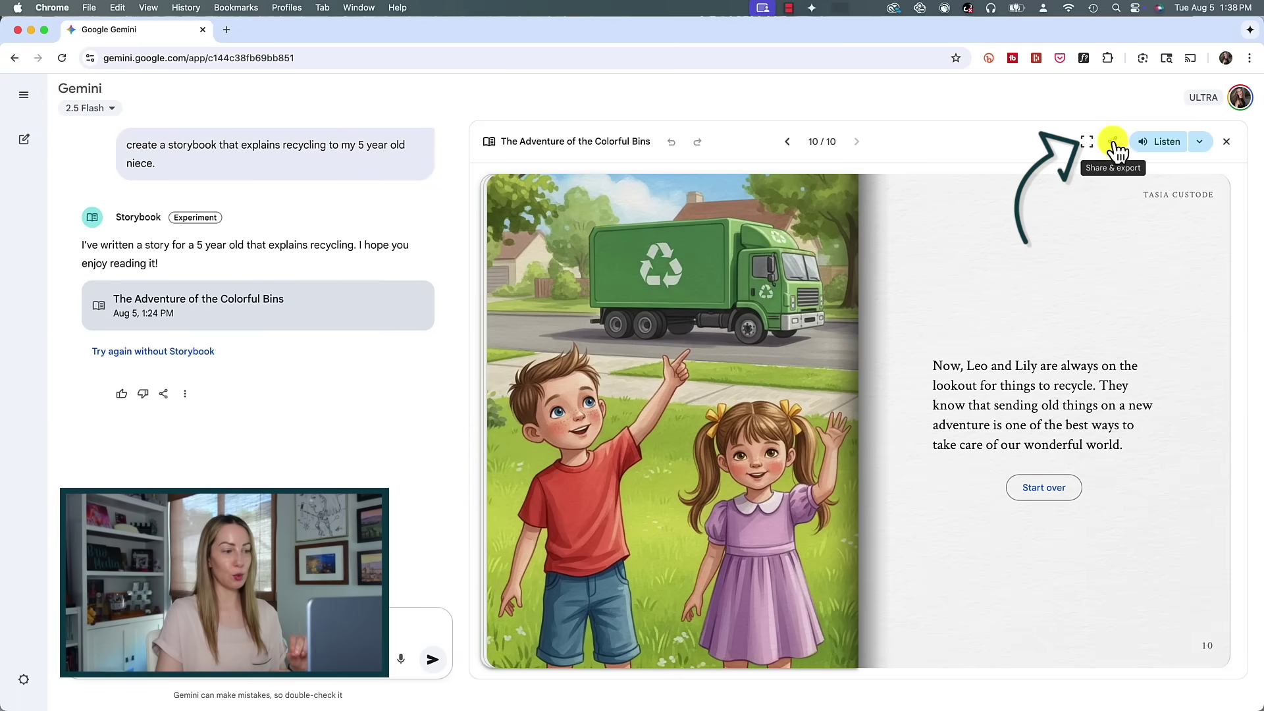
click(1113, 142)
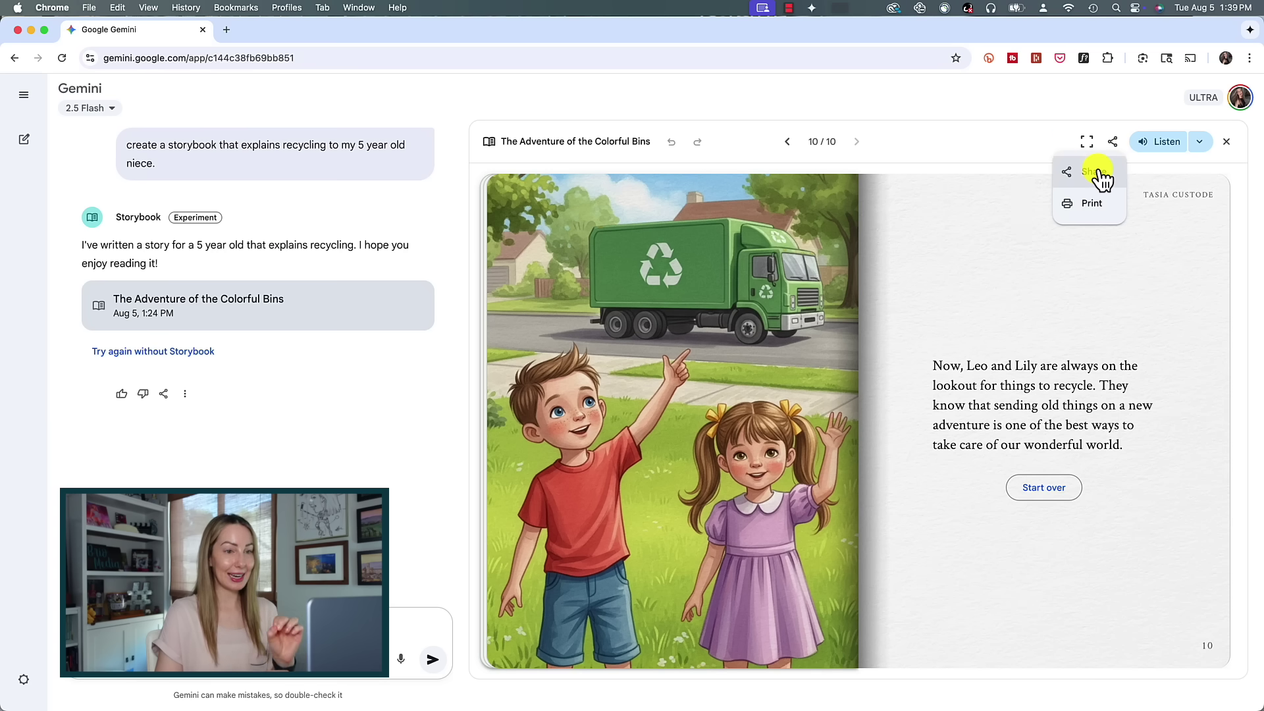
click(1095, 172)
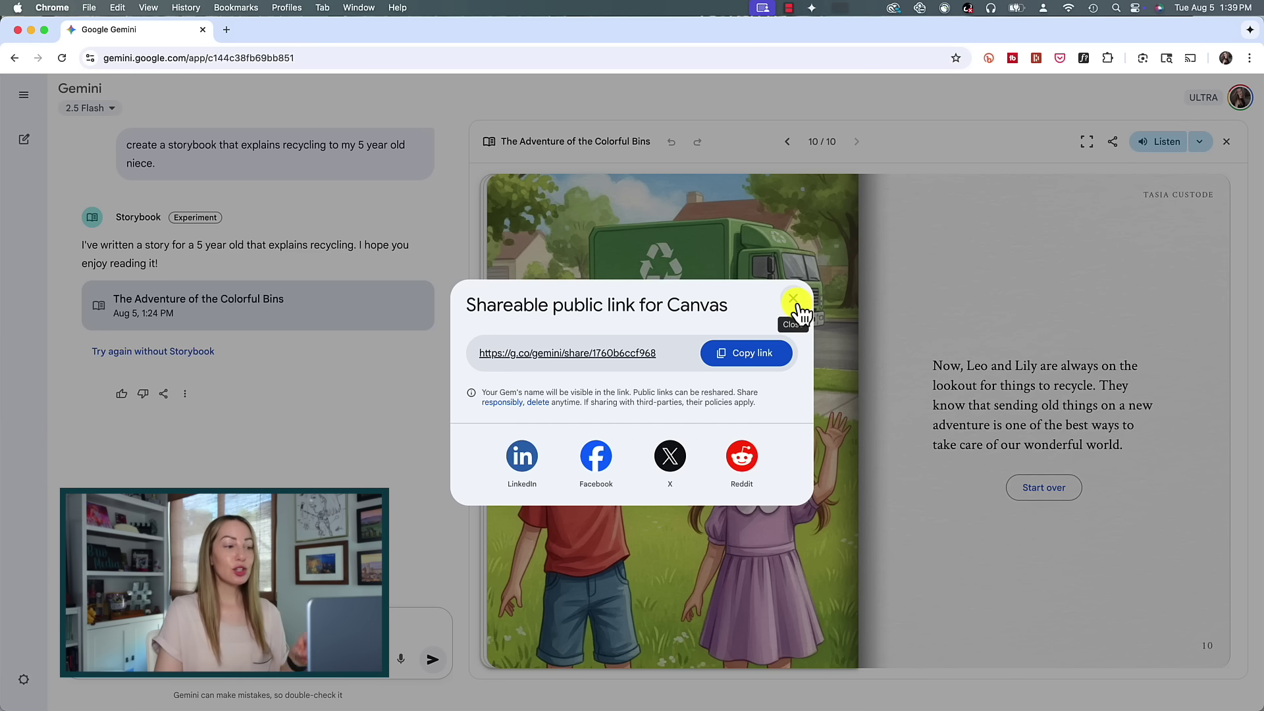
click(794, 300)
click(1114, 142)
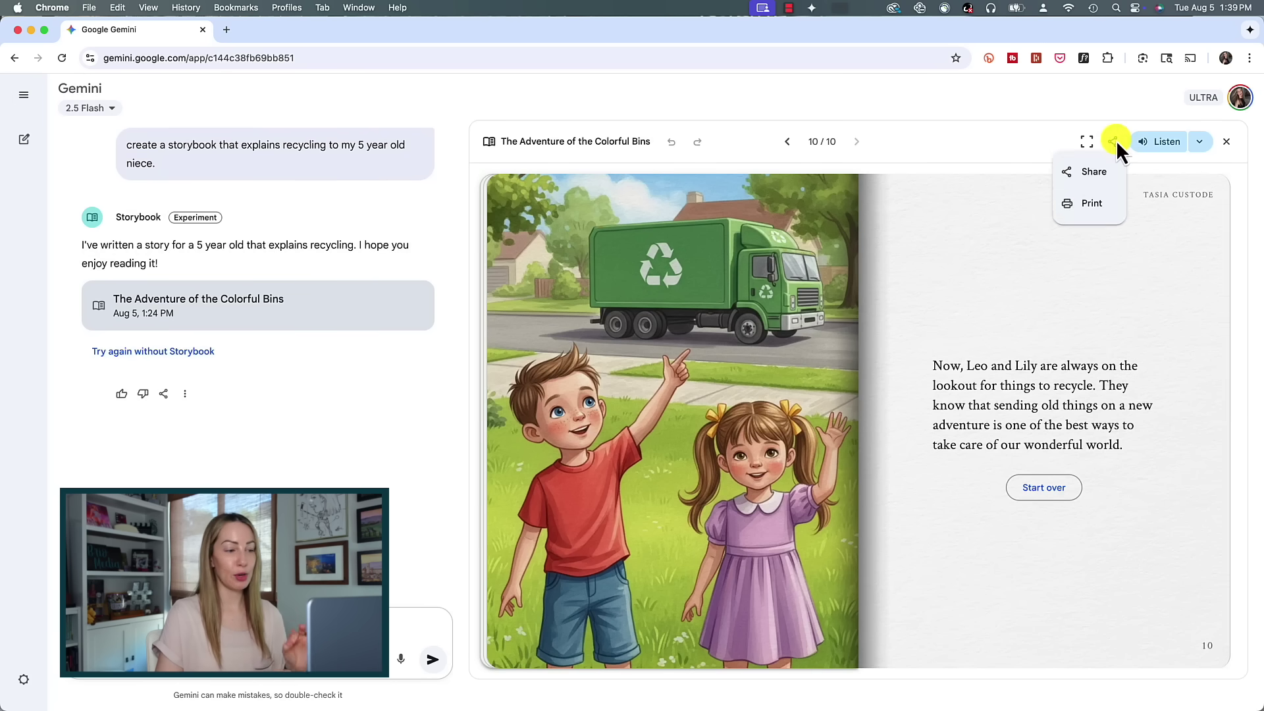
click(1091, 204)
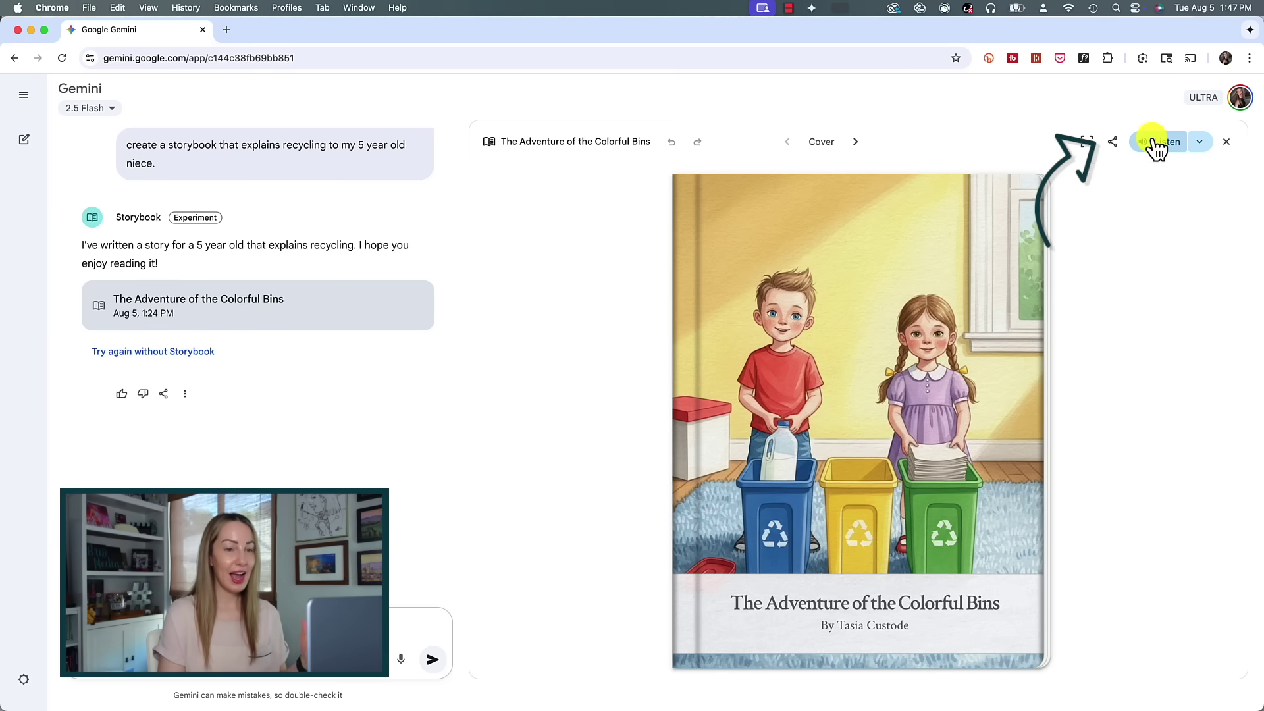
- Start reading the storybook aloud and show the narration voice choices
click(1156, 146)
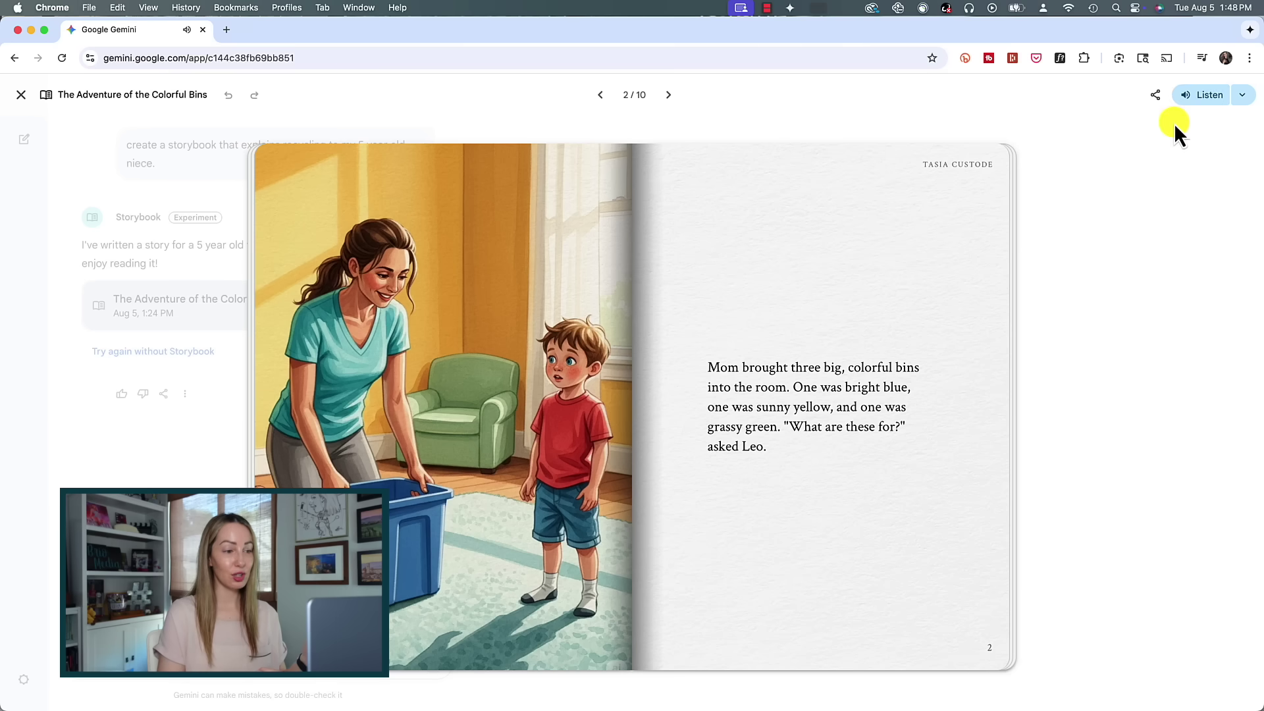
click(1242, 97)
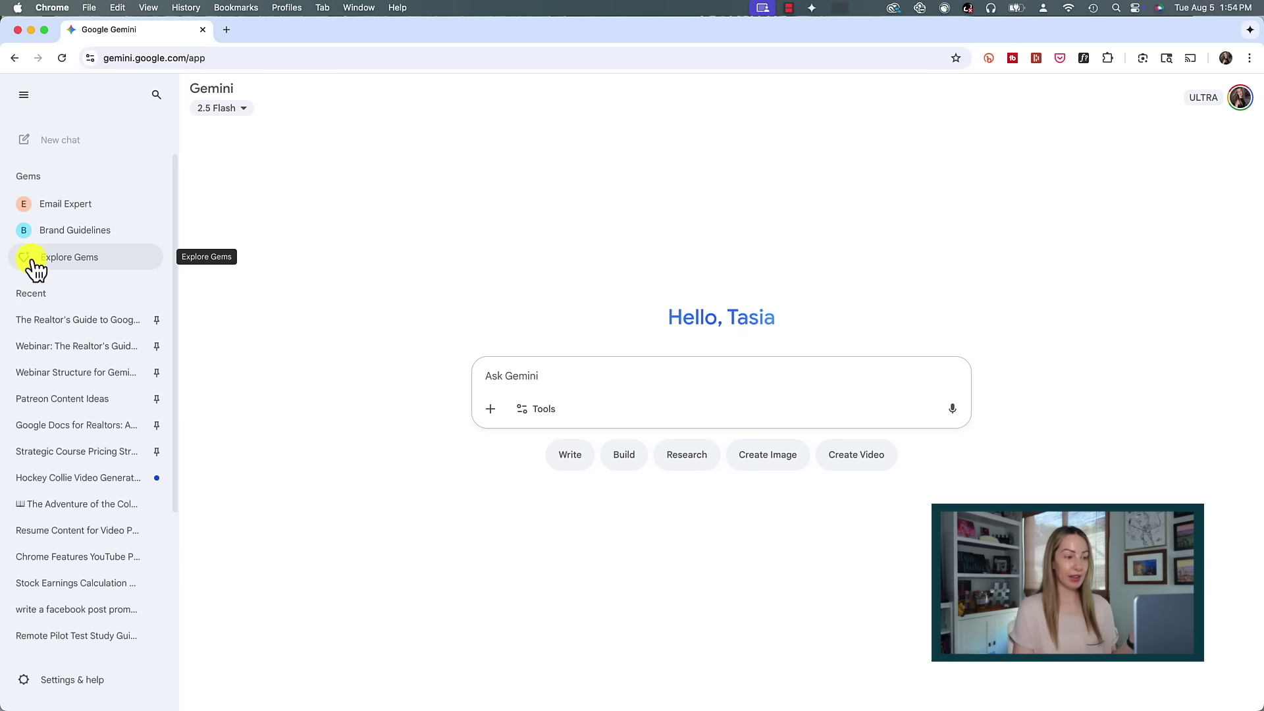
- Open Explore Gems from the sidebar to reach the Gem manager
click(68, 263)
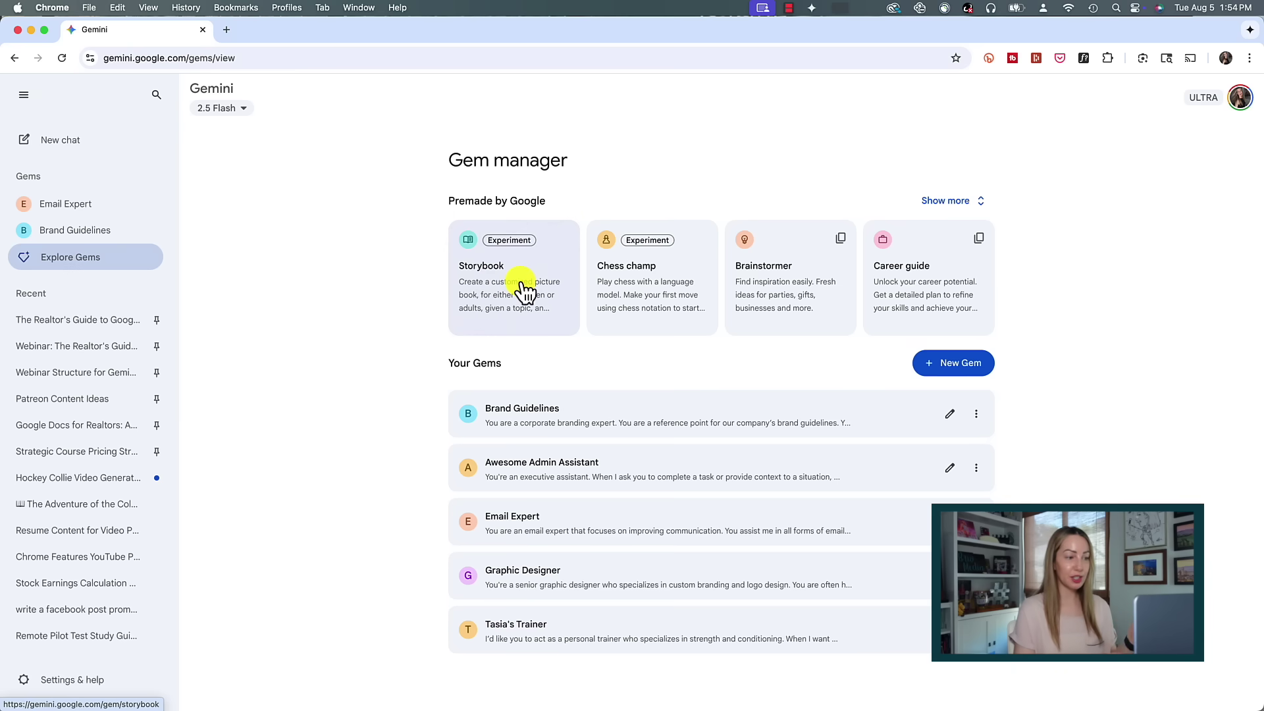
- Open the Storybook gem and paste the prompt about Pengy the stuffed penguin's trip from Antarctica
click(522, 284)
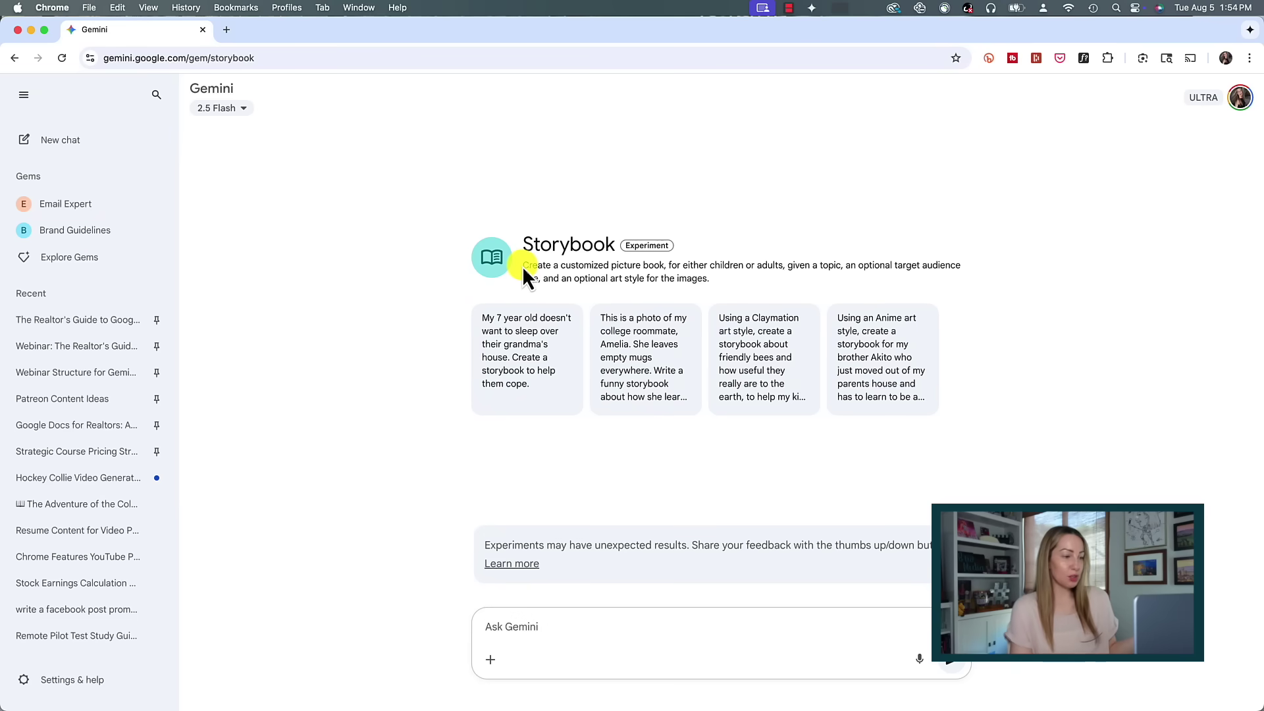
drag(523, 266, 679, 275)
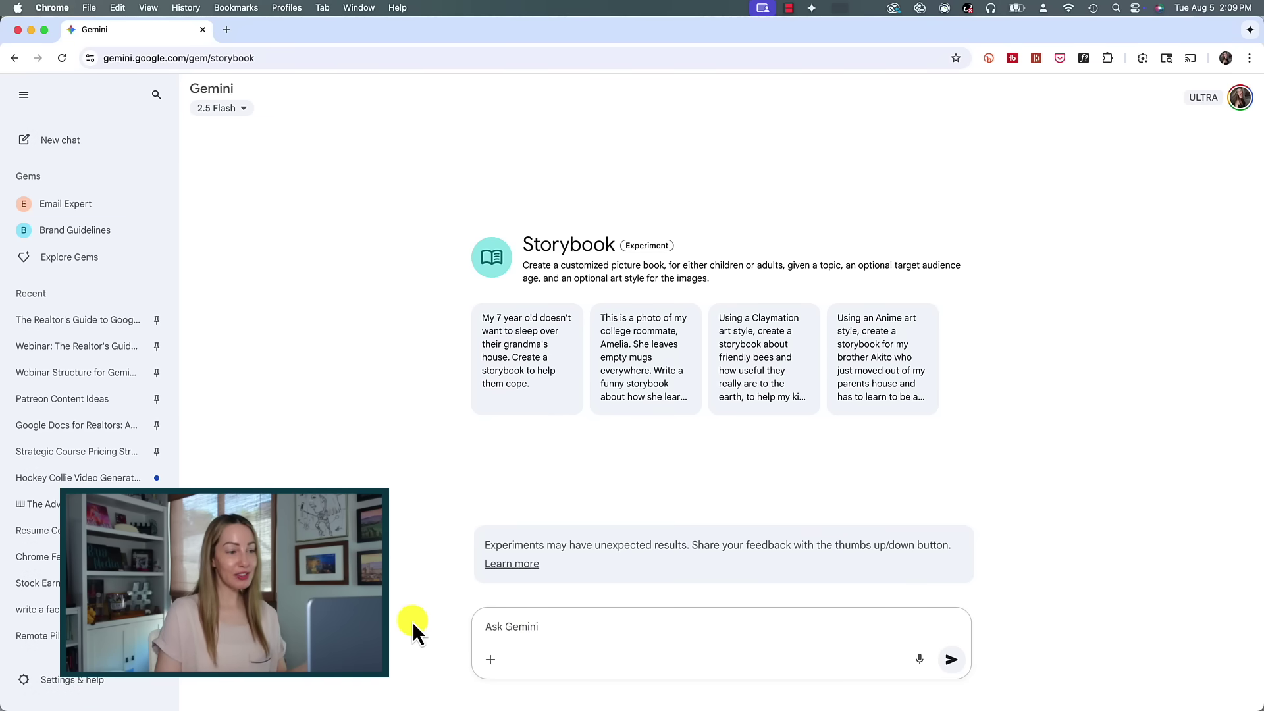
text(Create a storybook about my nephew’s favorite stuffed animal penguin named Pengy. Make it an adventure book with Pengy traveling from Antarctica to southern California to be reunited with my nephew, Austin. Here are a few pictures of Pengy.)
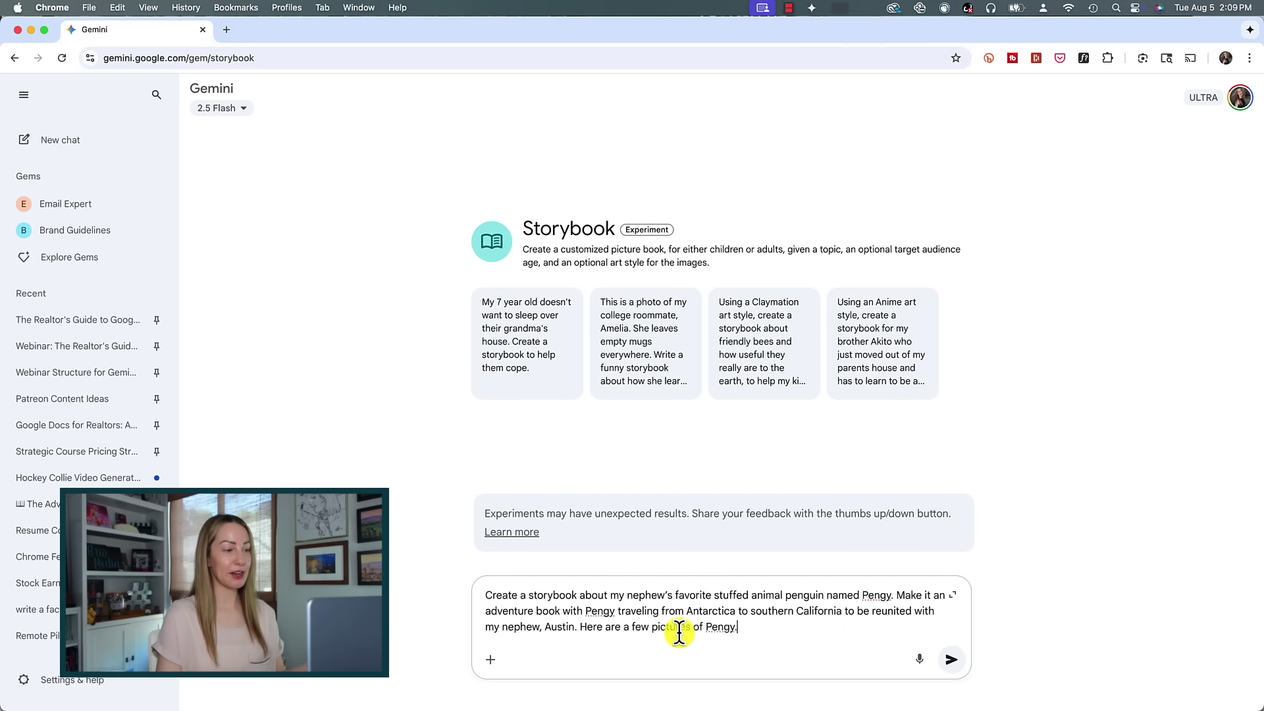
- Attach the three Pengy JPG photos to the prompt and send it
click(492, 660)
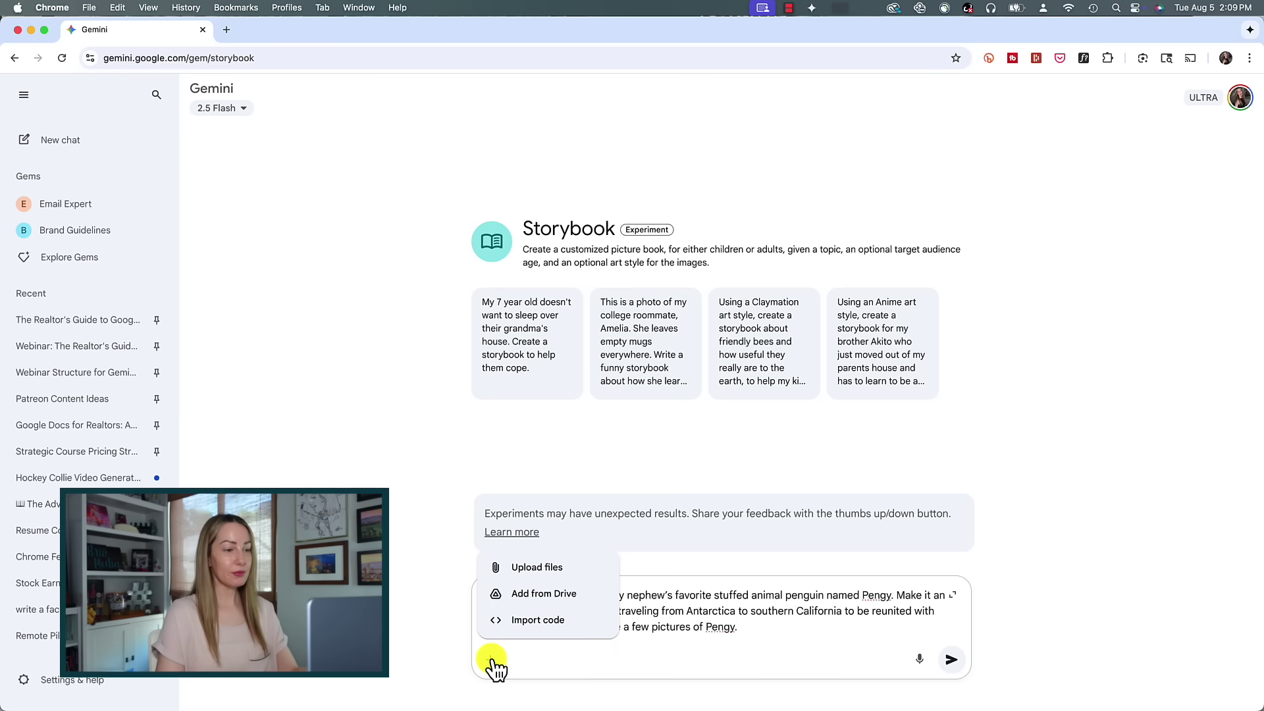
click(522, 566)
click(318, 196)
shift+click(317, 222)
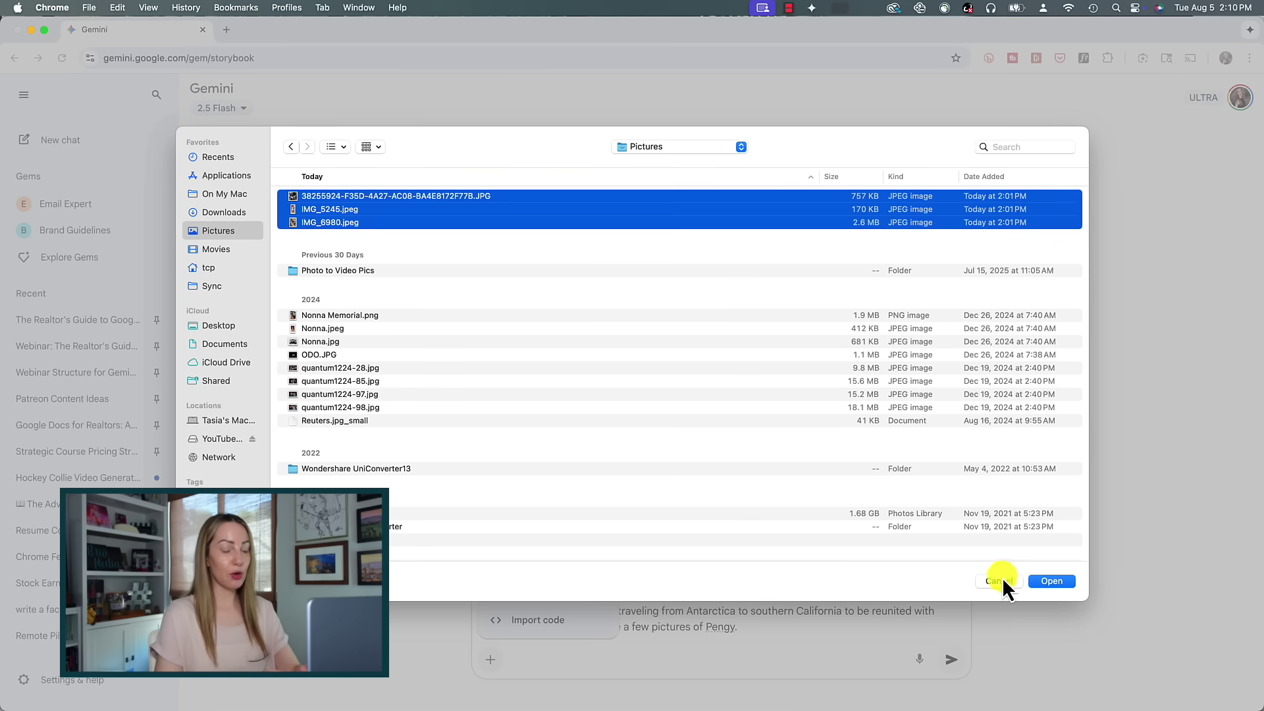
click(1047, 582)
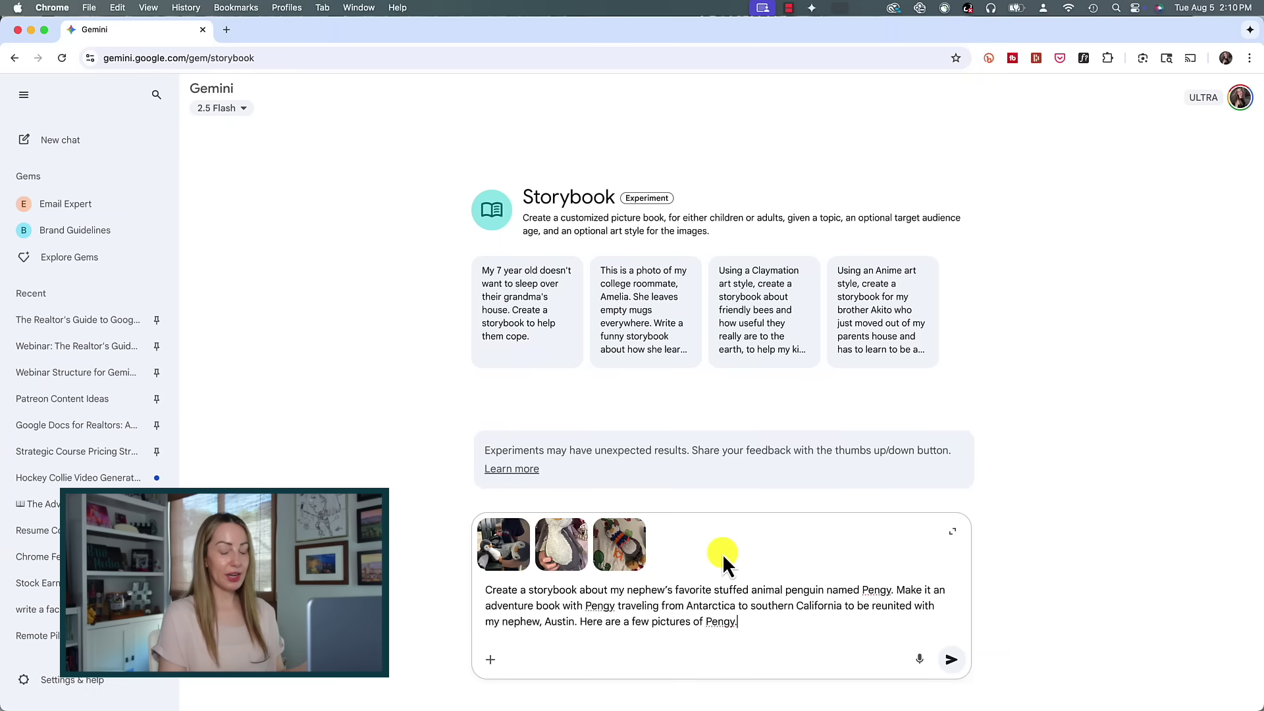
key(Return)
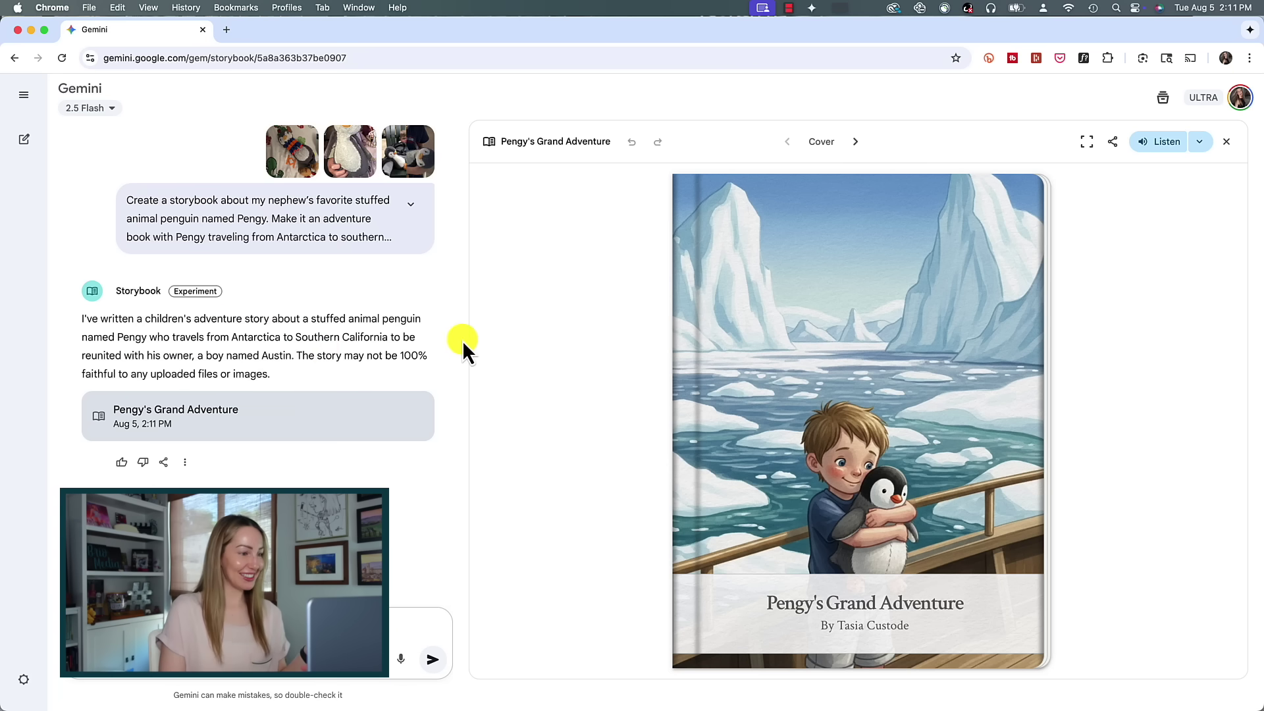
- Page through Pengy's Grand Adventure from its cover to the 10th and final page
click(882, 405)
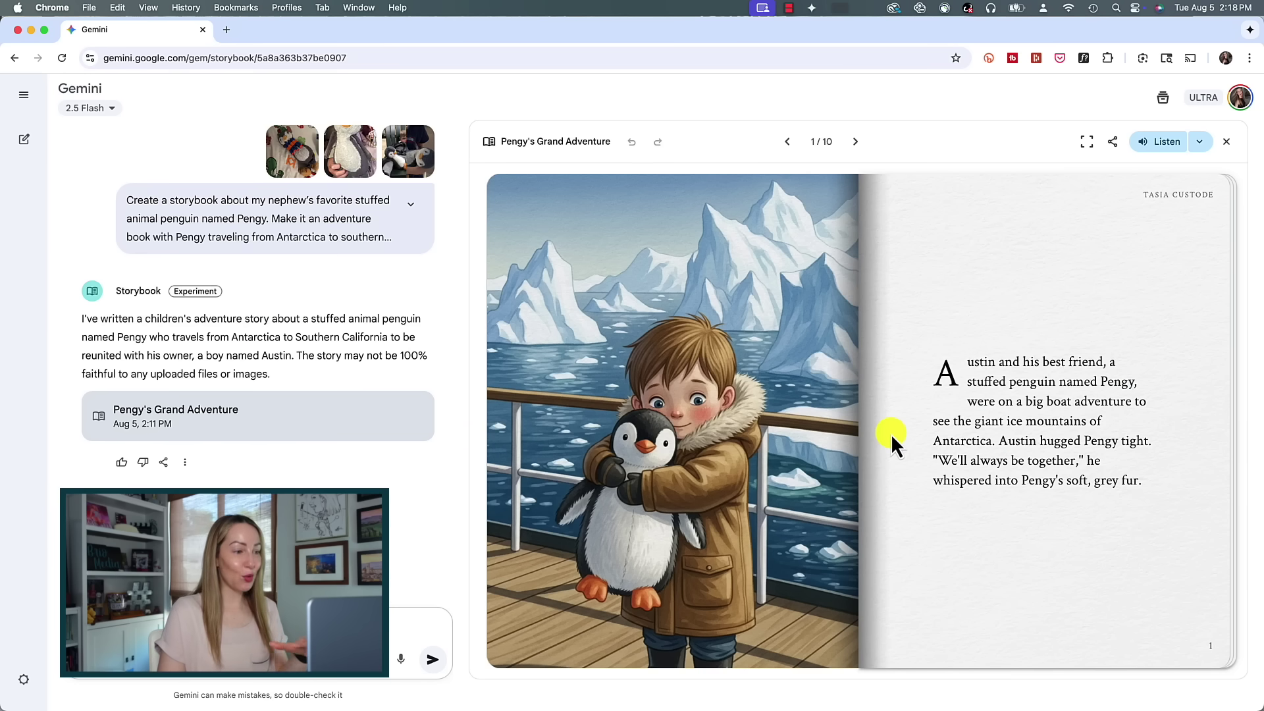
click(898, 415)
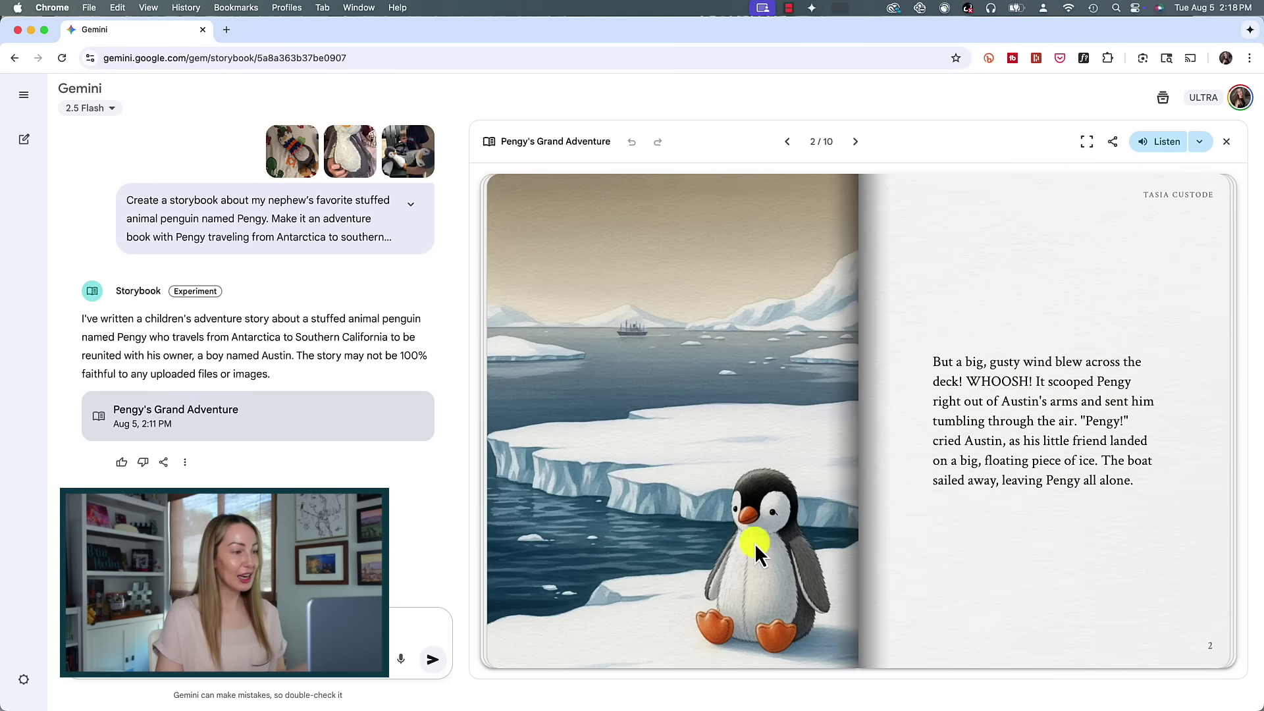
click(891, 441)
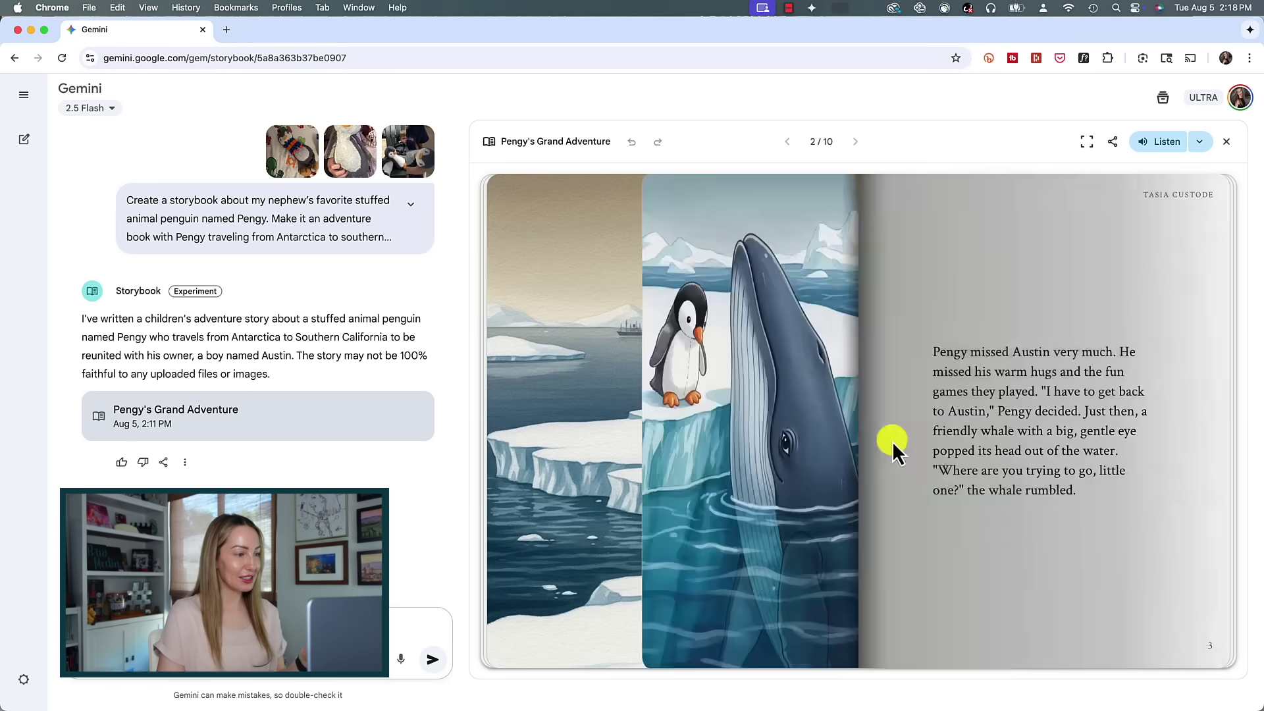
click(899, 444)
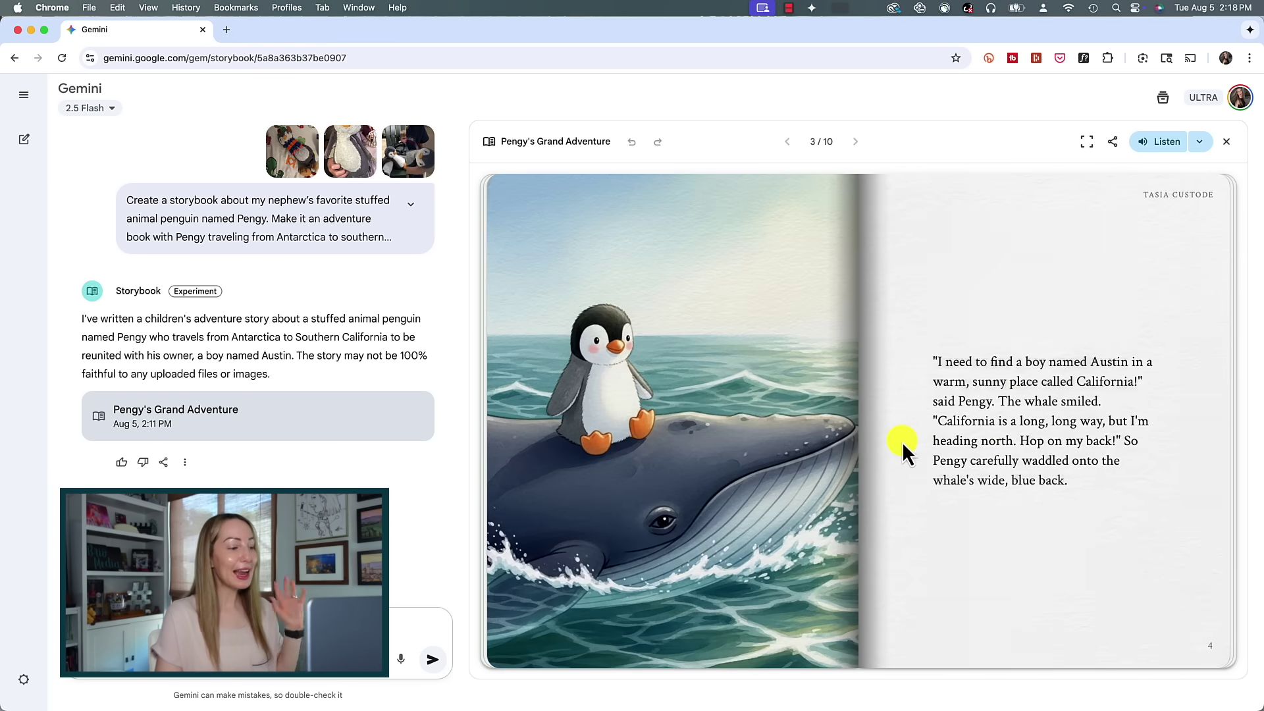
click(897, 437)
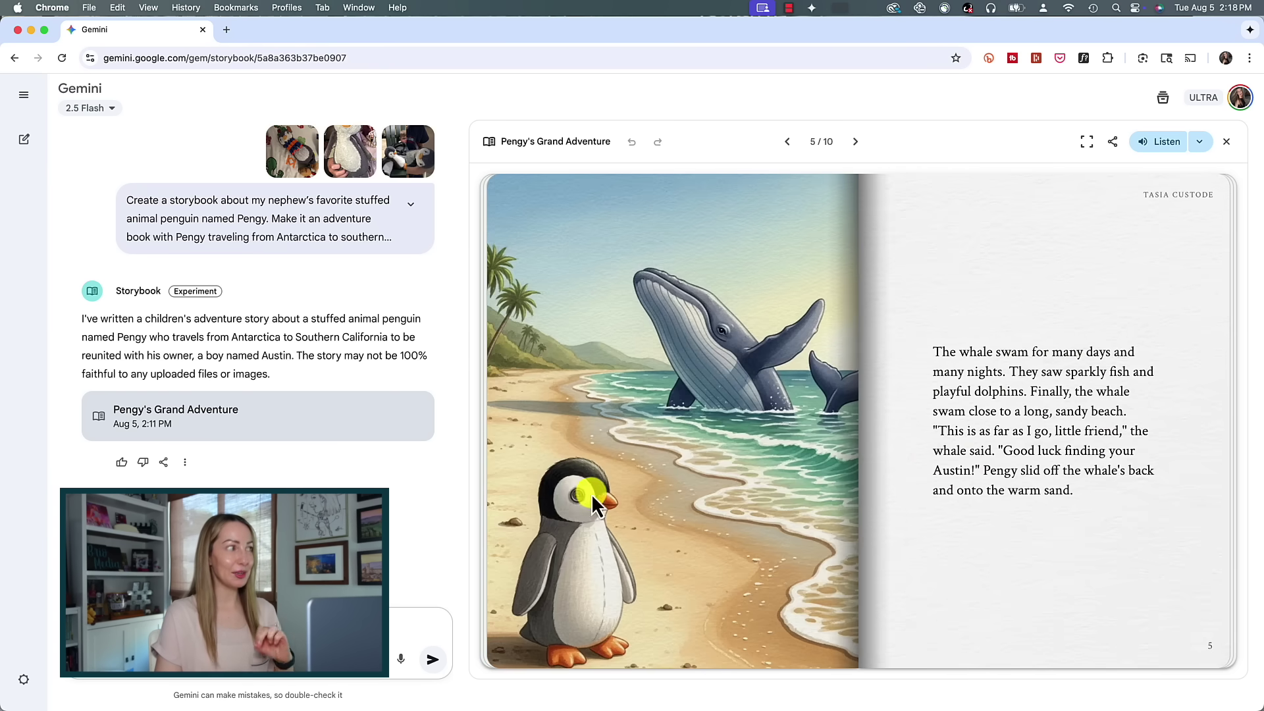
click(880, 433)
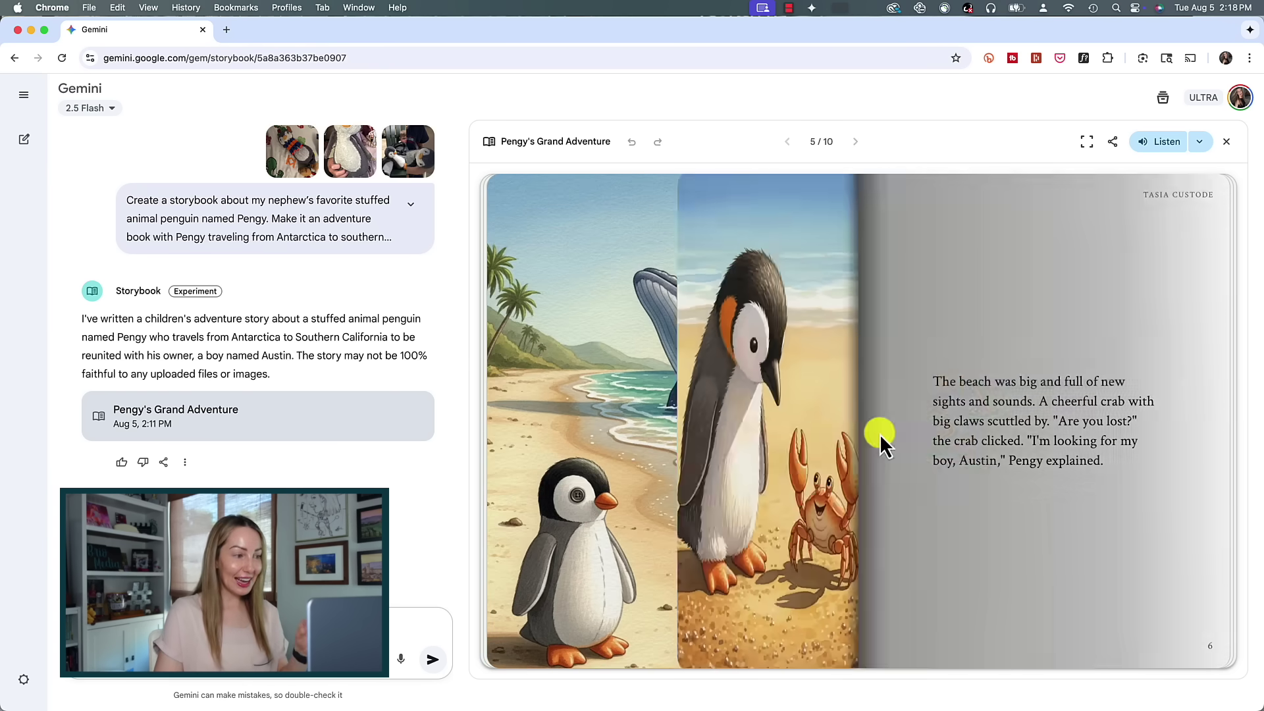
click(879, 434)
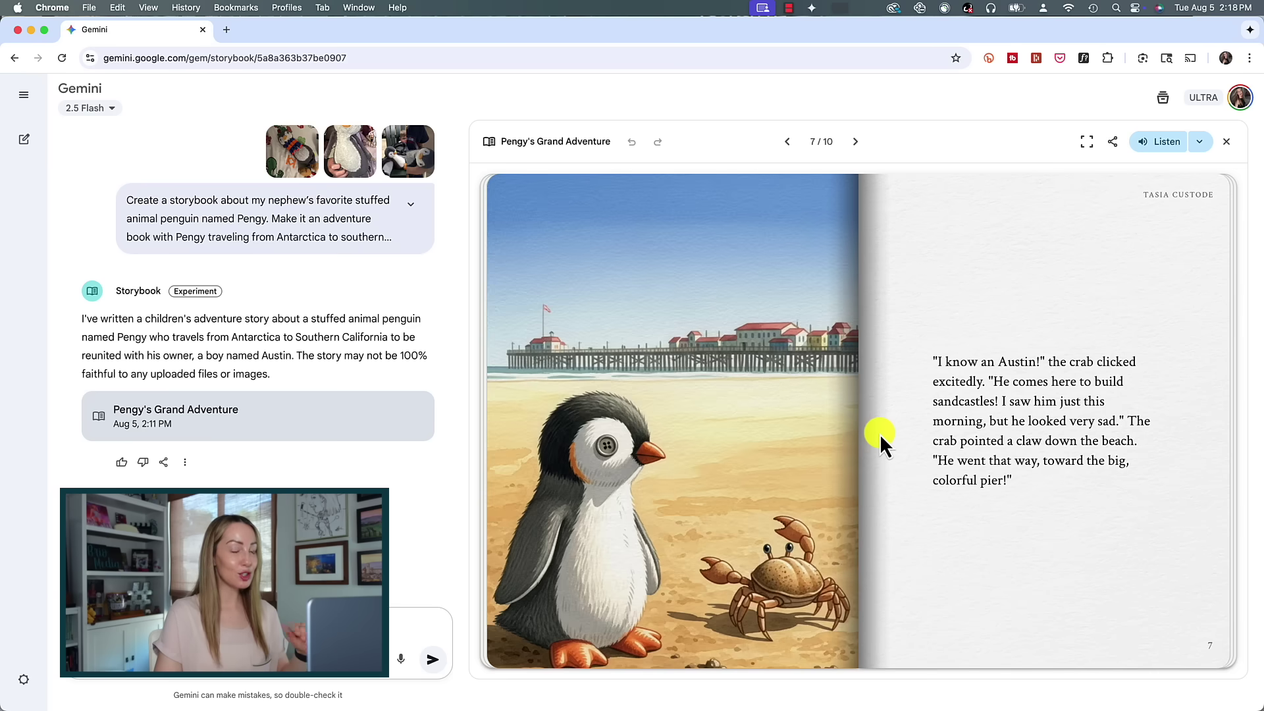
click(880, 434)
click(879, 433)
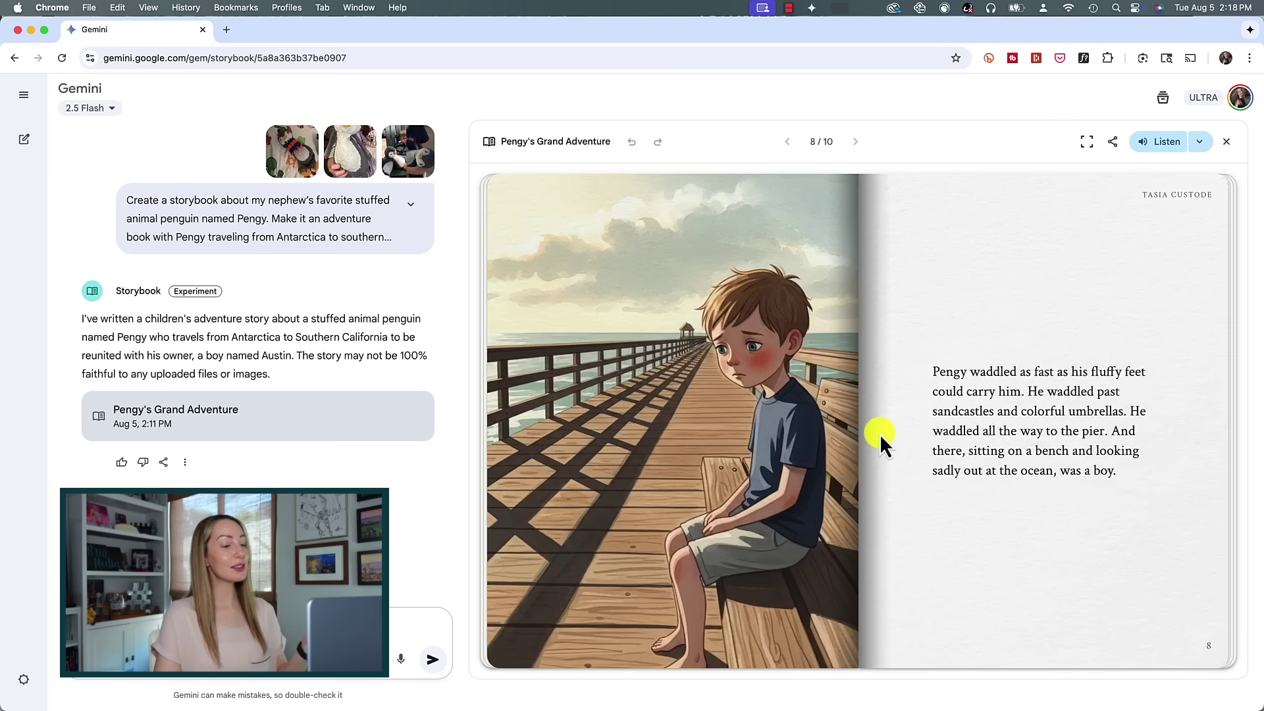
click(880, 433)
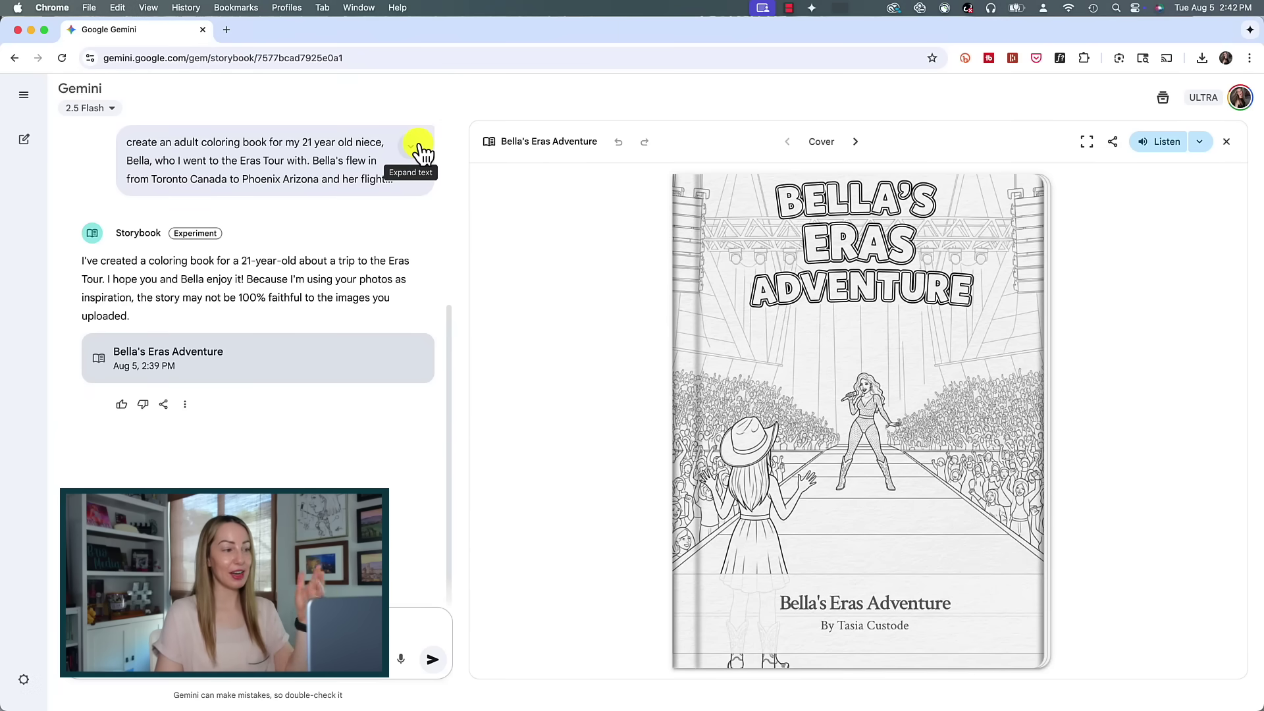
- Expand the full Eras Tour coloring book prompt and scroll through the chat
click(412, 146)
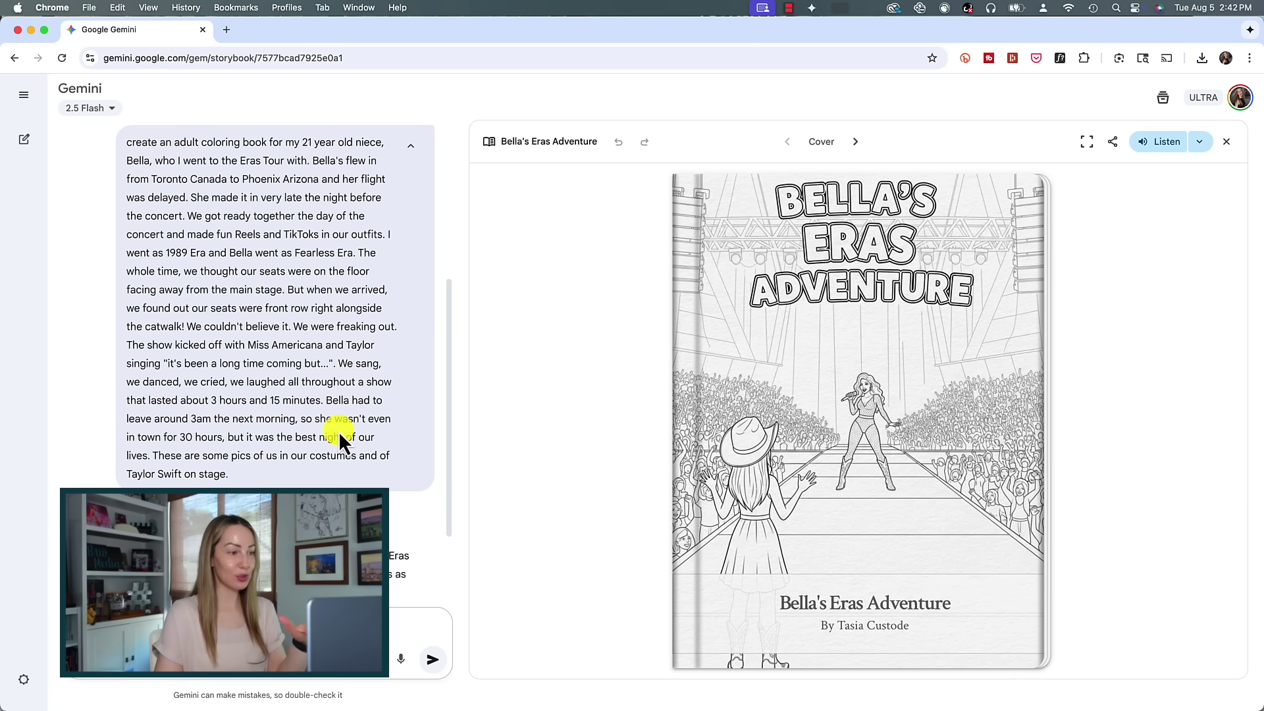
drag(448, 369, 464, 184)
scroll(158, 169, right, 2)
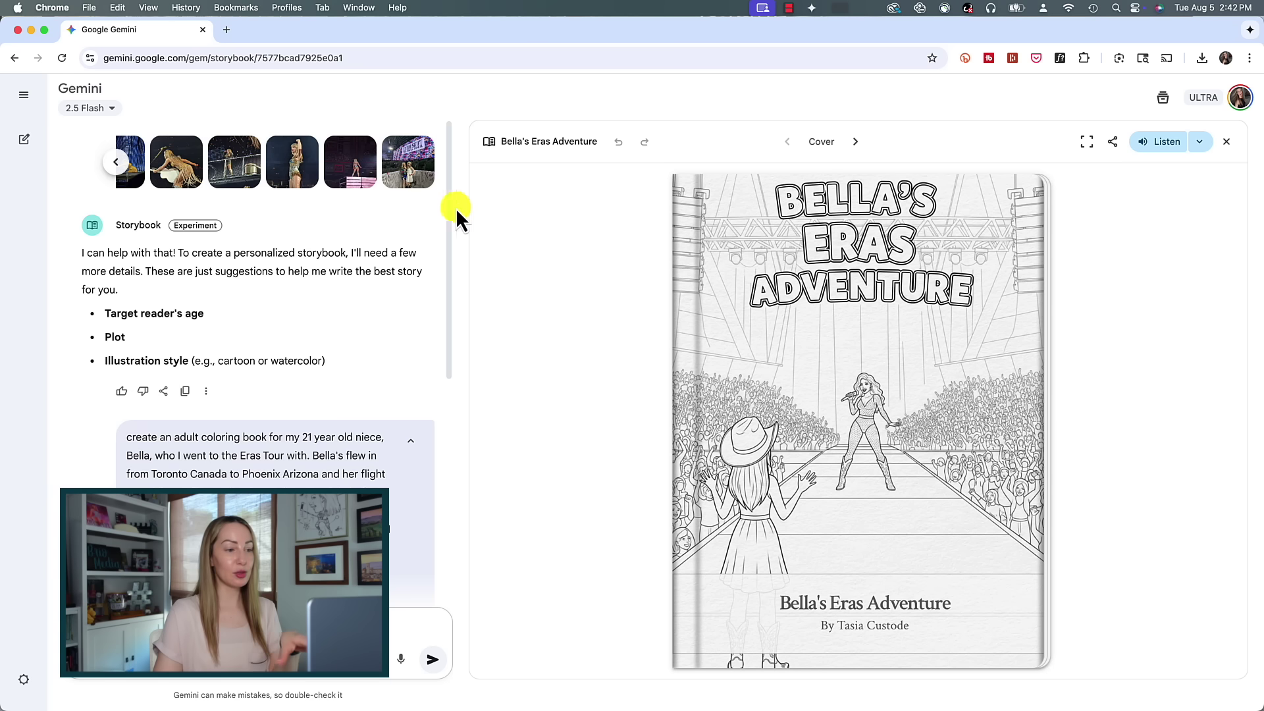
drag(448, 203, 455, 444)
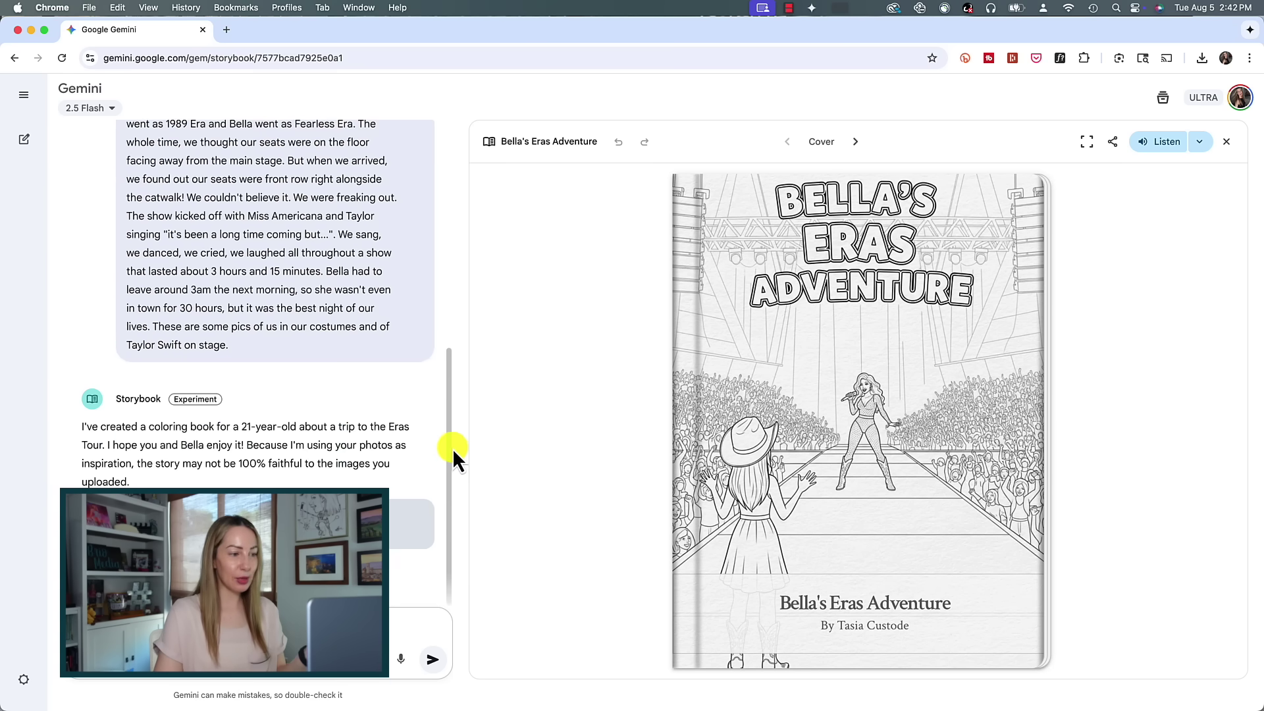
- Flip through Bella's Eras Adventure from the cover to the final airplane page, 10 of 10
click(952, 410)
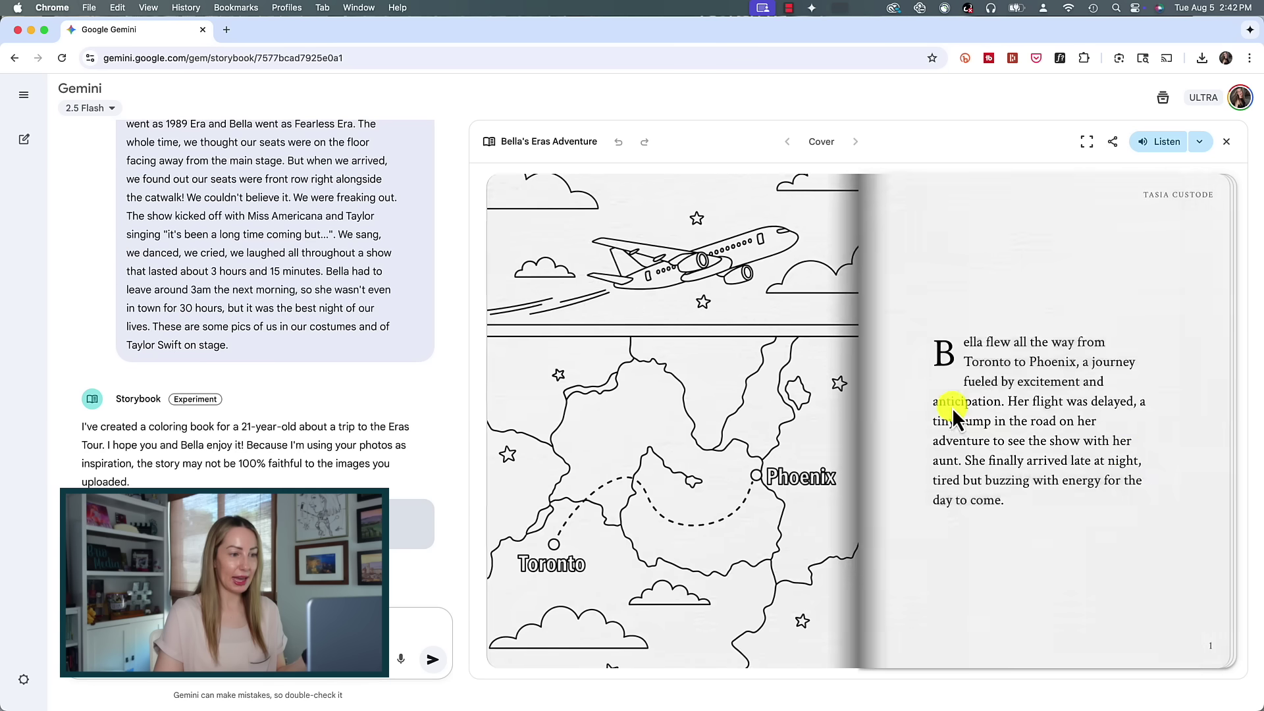
click(1152, 430)
click(1151, 430)
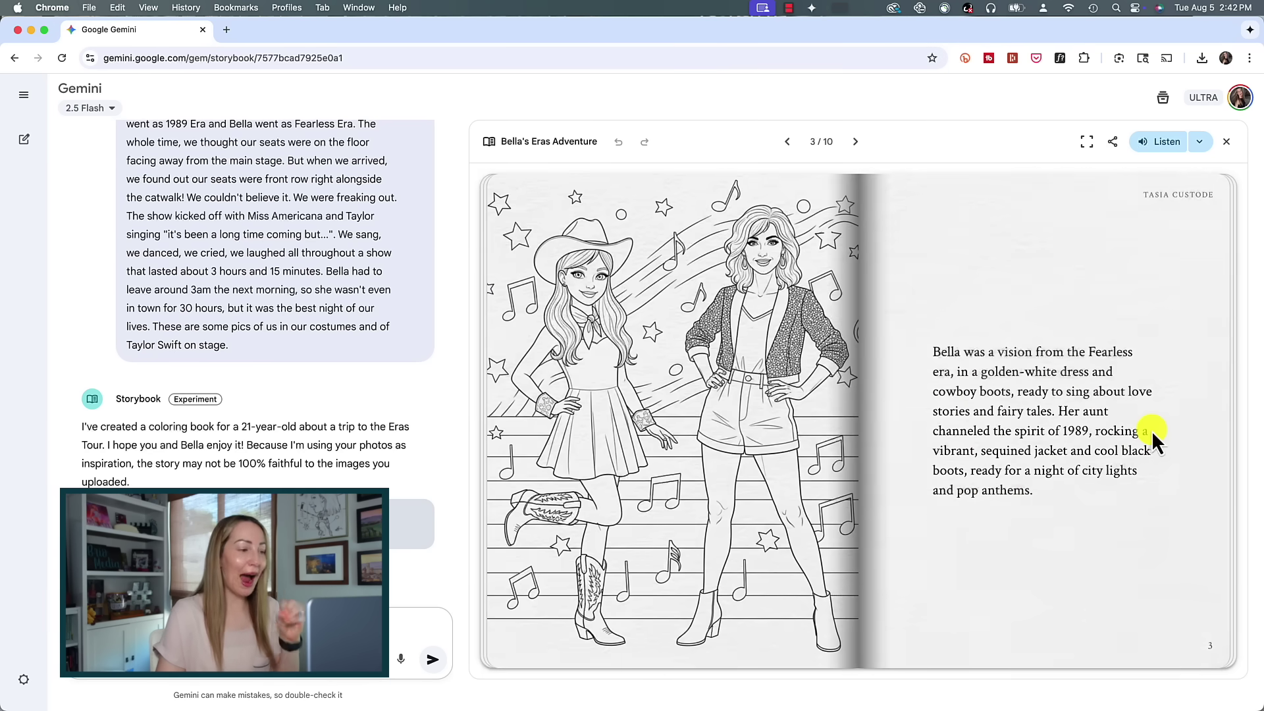
click(1151, 431)
click(1151, 430)
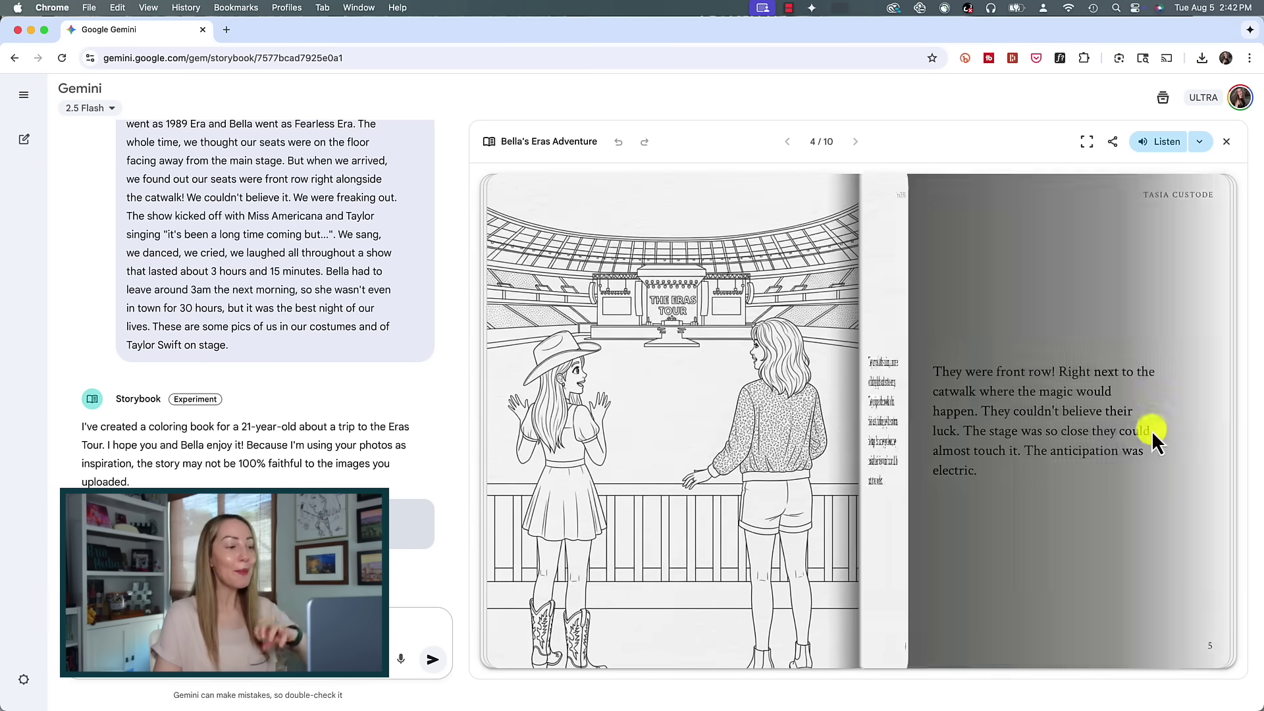
click(1151, 430)
click(1151, 430)
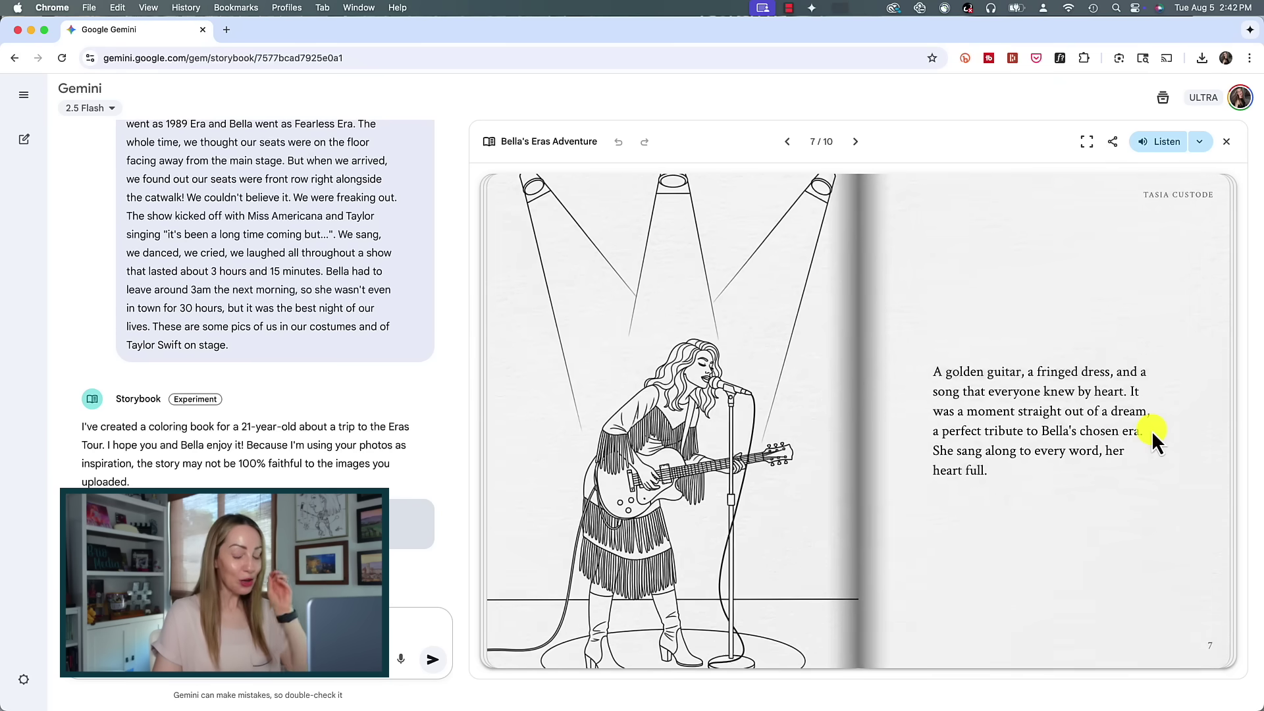
click(1152, 431)
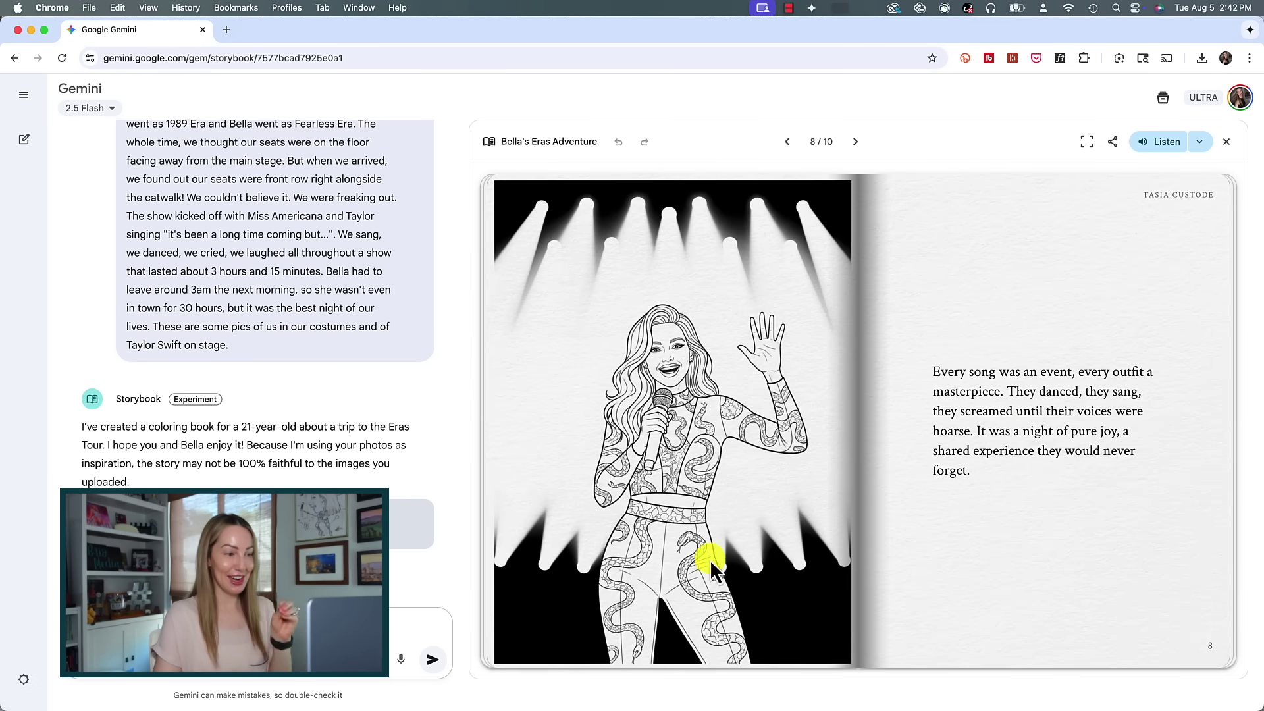
click(1075, 485)
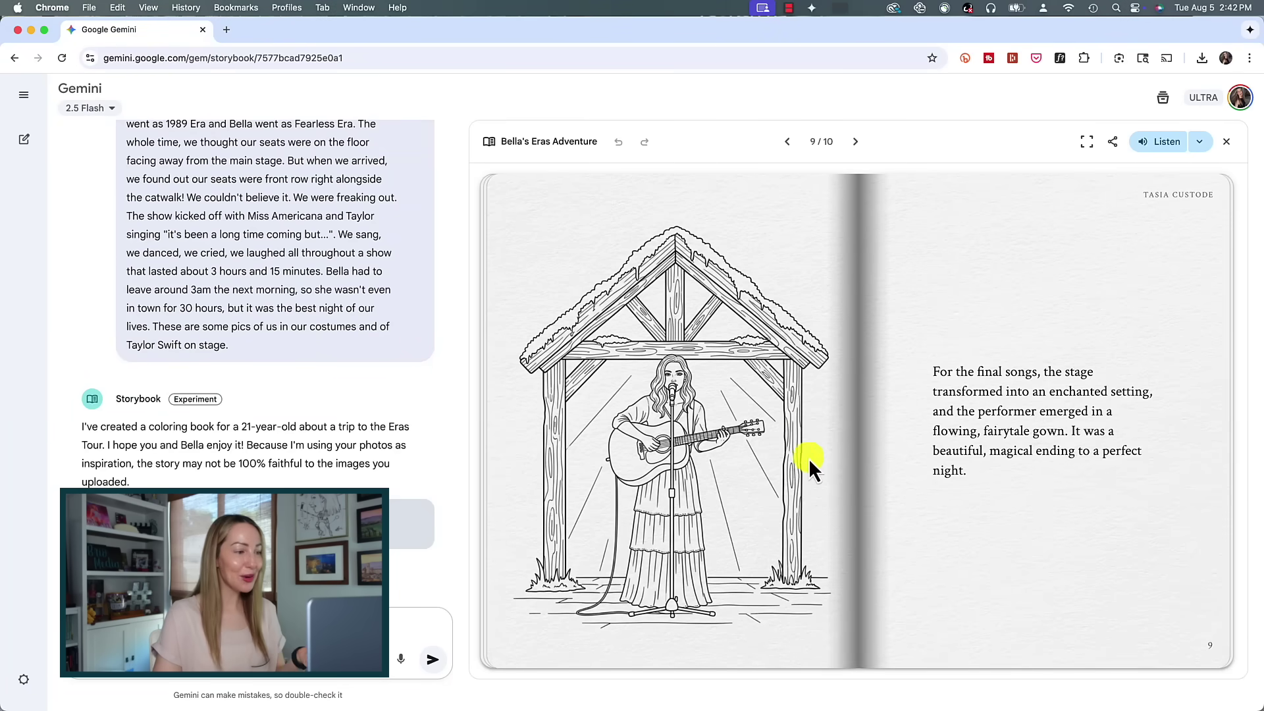
click(1042, 495)
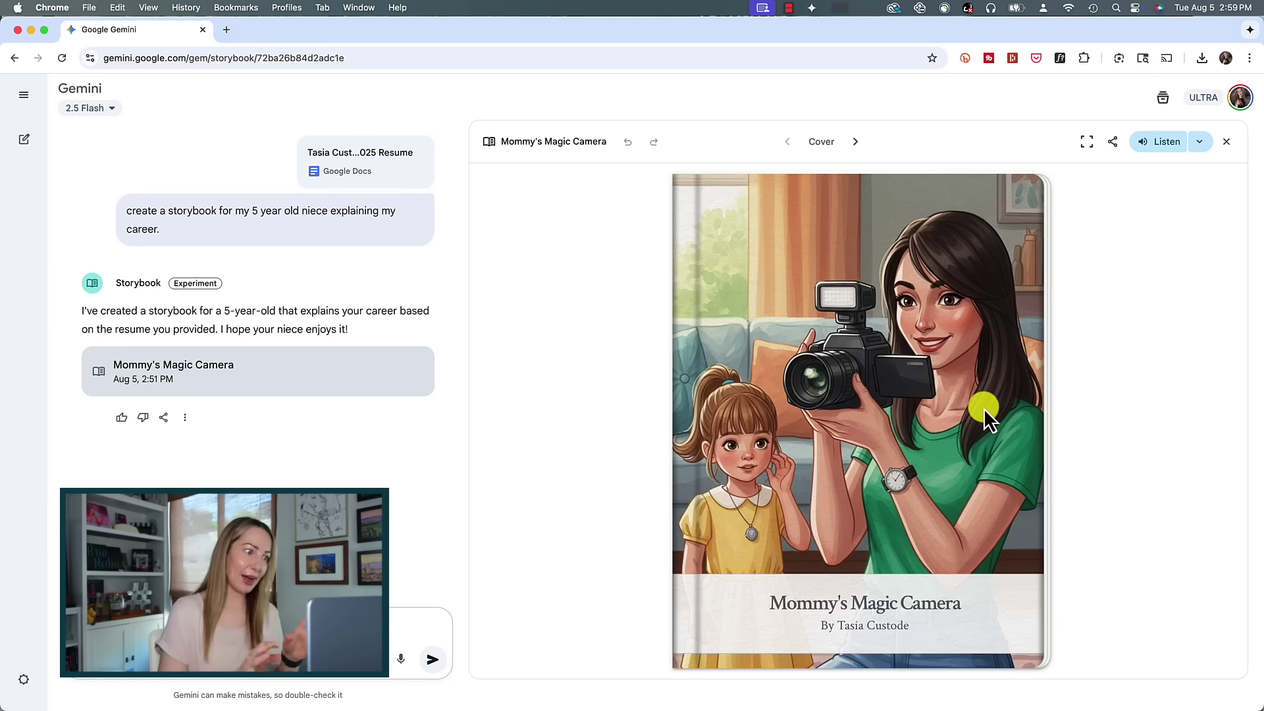
- Open the Mommy's Magic Camera storybook and turn to its second page
click(974, 405)
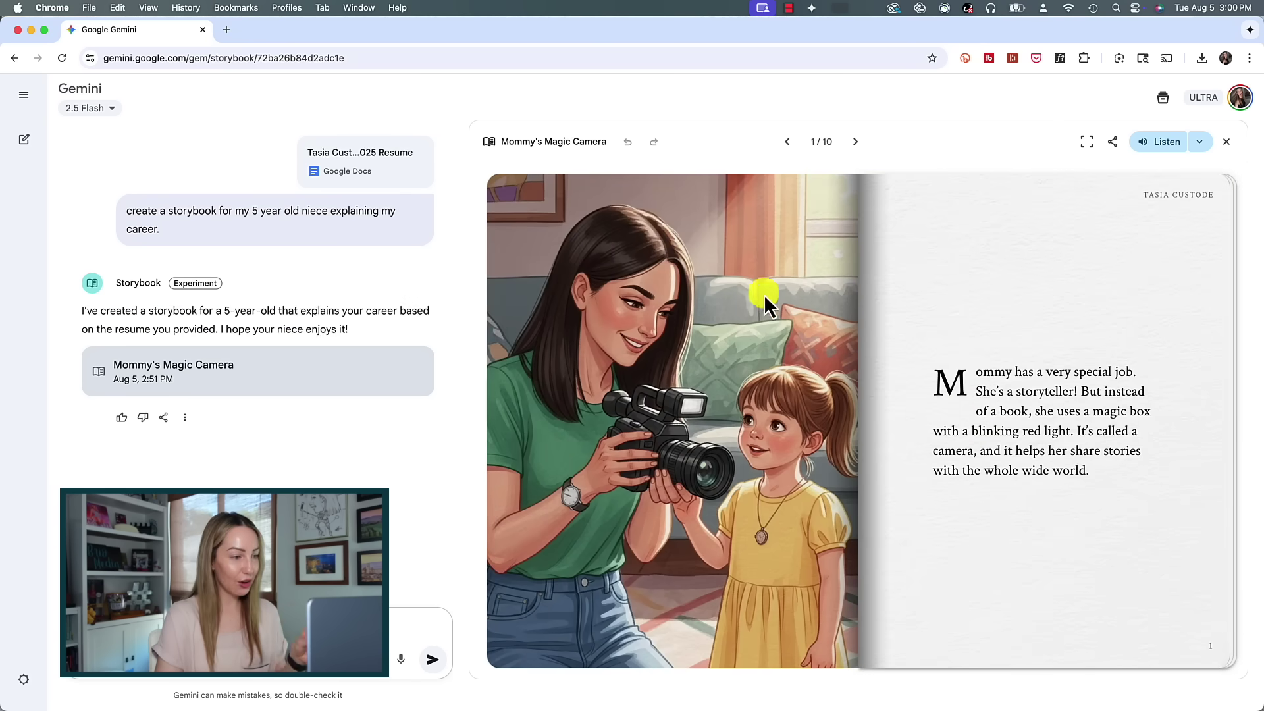
click(931, 307)
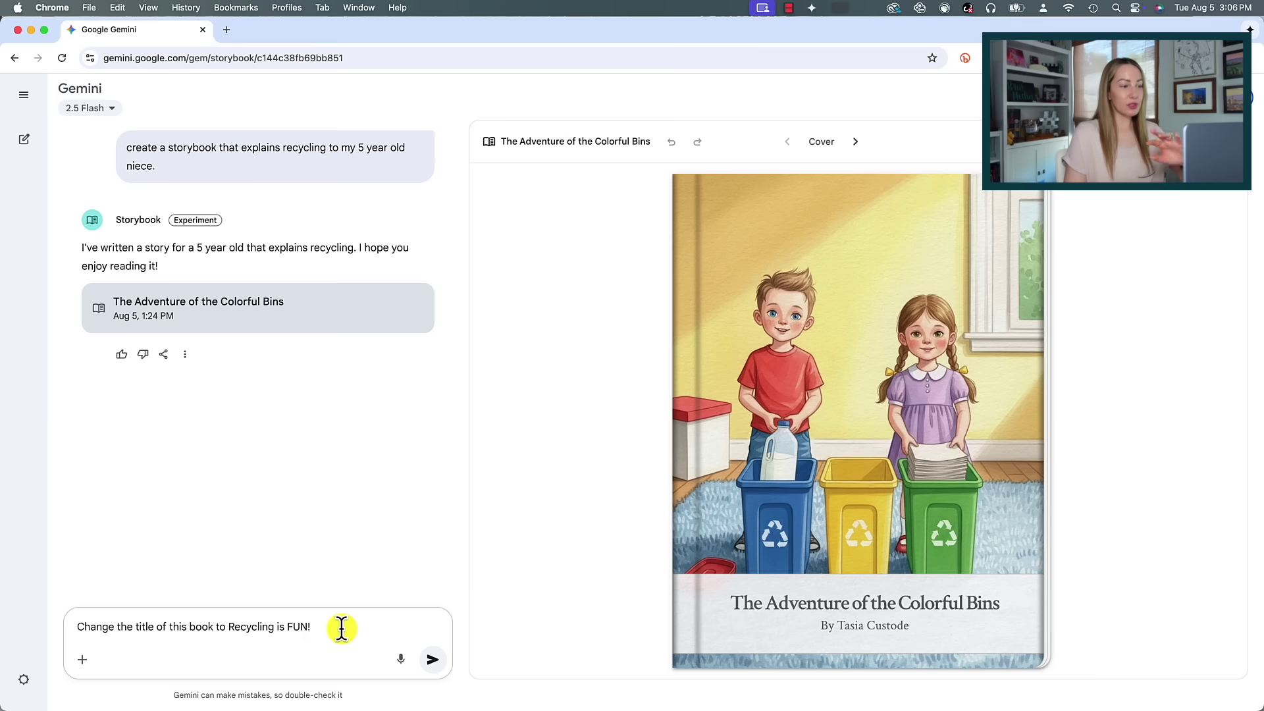
- Send the 'Recycling is FUN!' retitle request and open the retitled book to the page where Mom brings bins
click(437, 665)
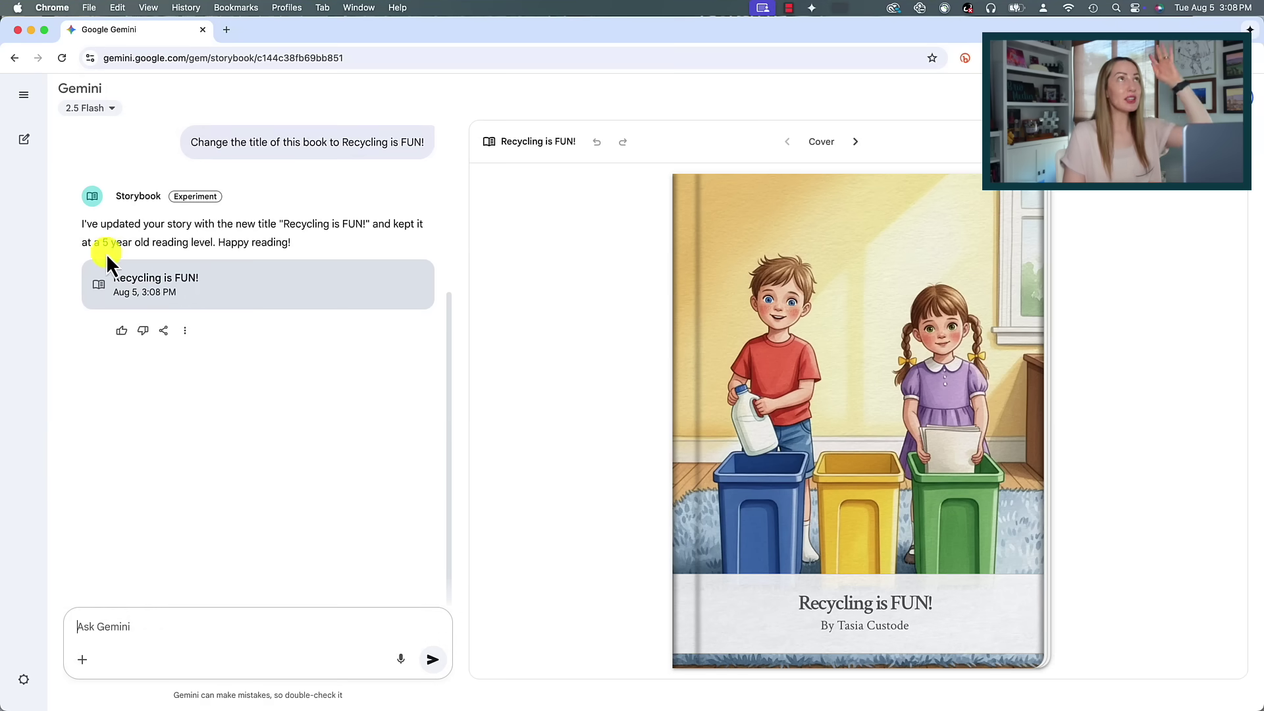
click(931, 372)
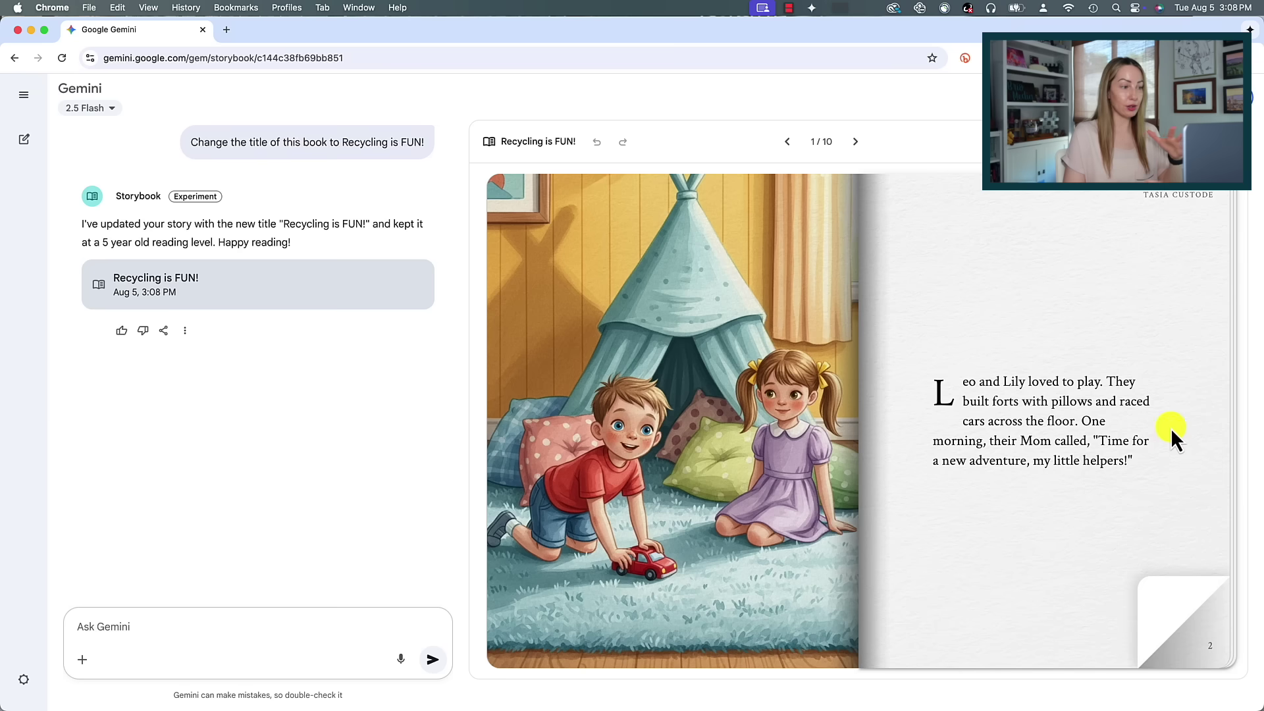
click(1187, 403)
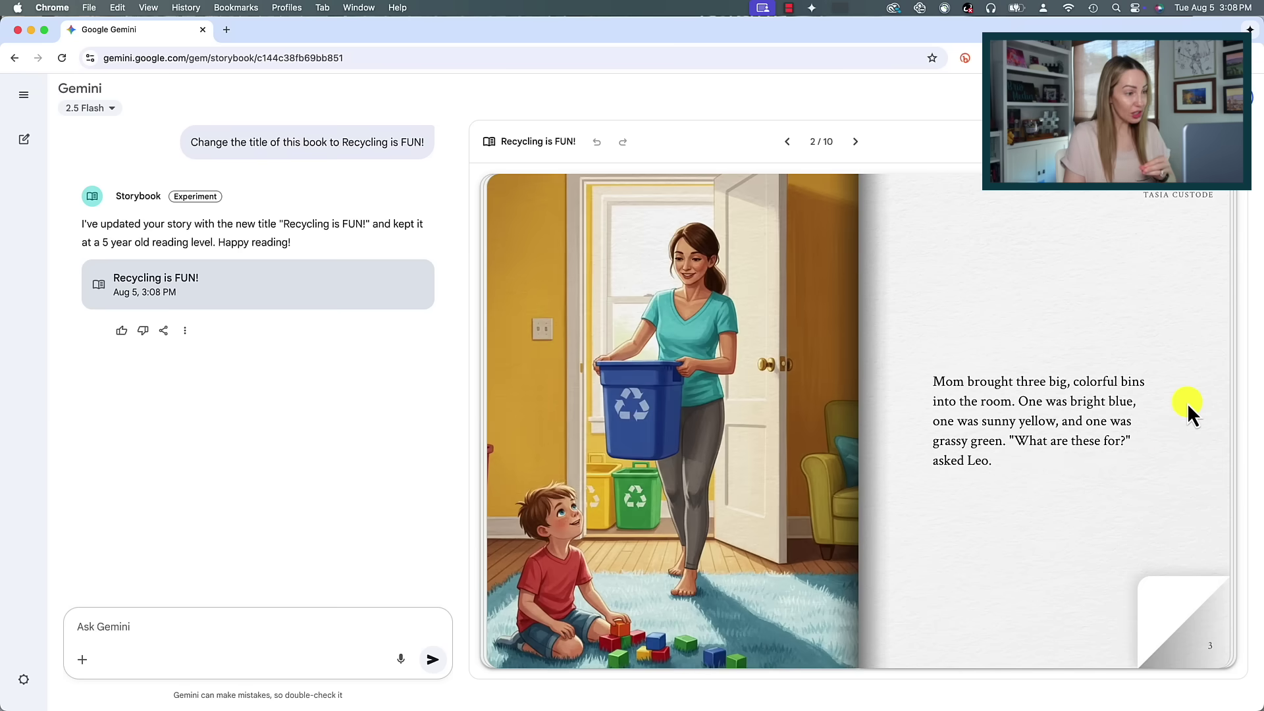
- Page through Recycling is FUN! past the blue bin, newspapers and glass jar pages to page 10 of 10
click(1187, 403)
click(1187, 402)
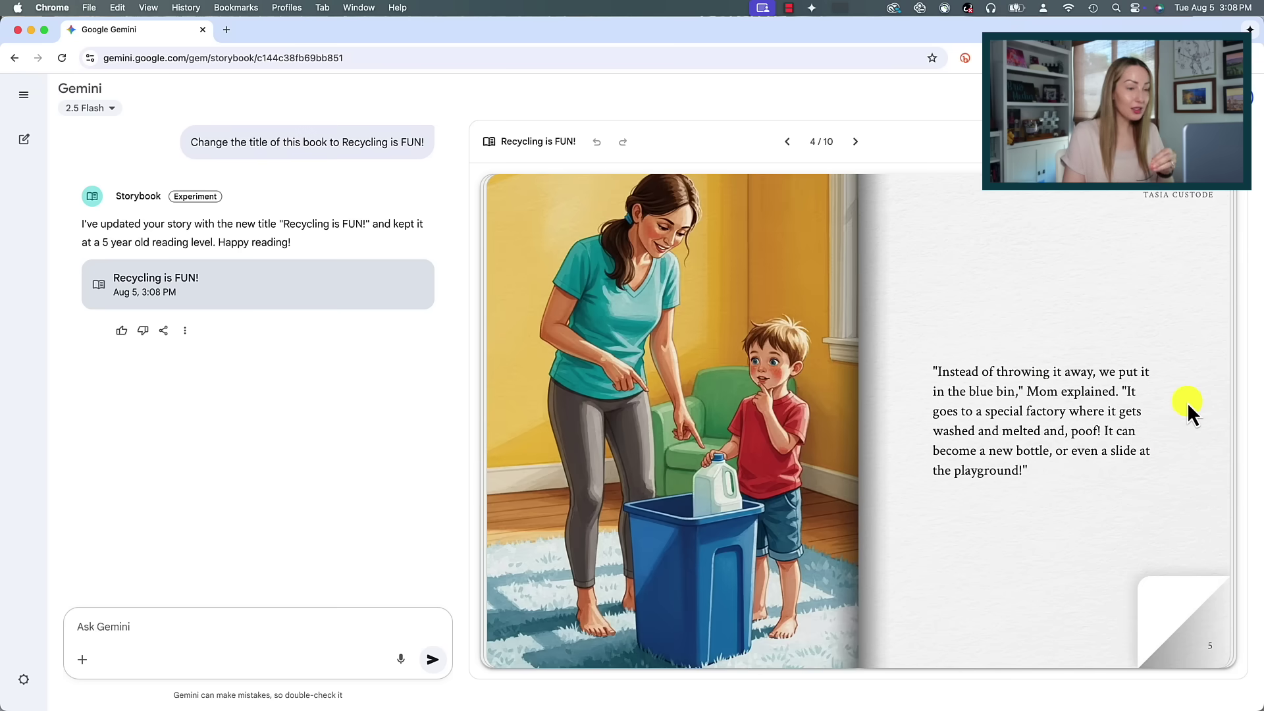
click(1187, 401)
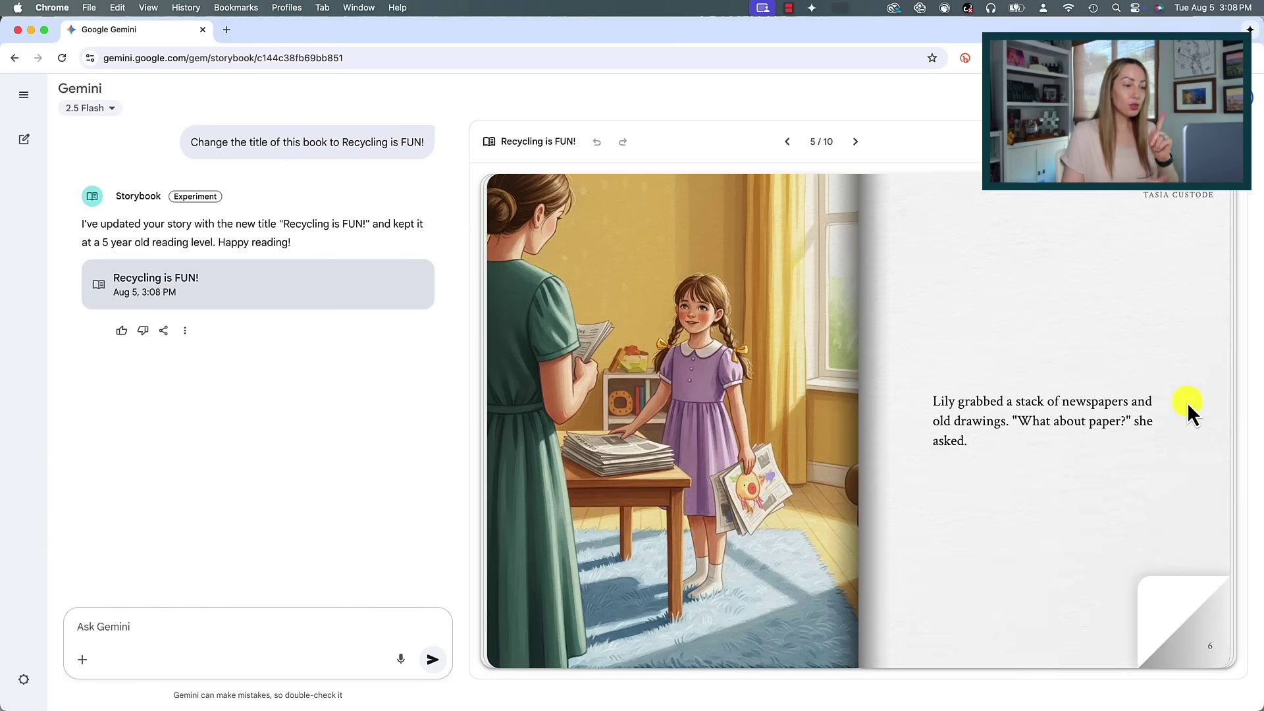
click(1186, 401)
click(1187, 402)
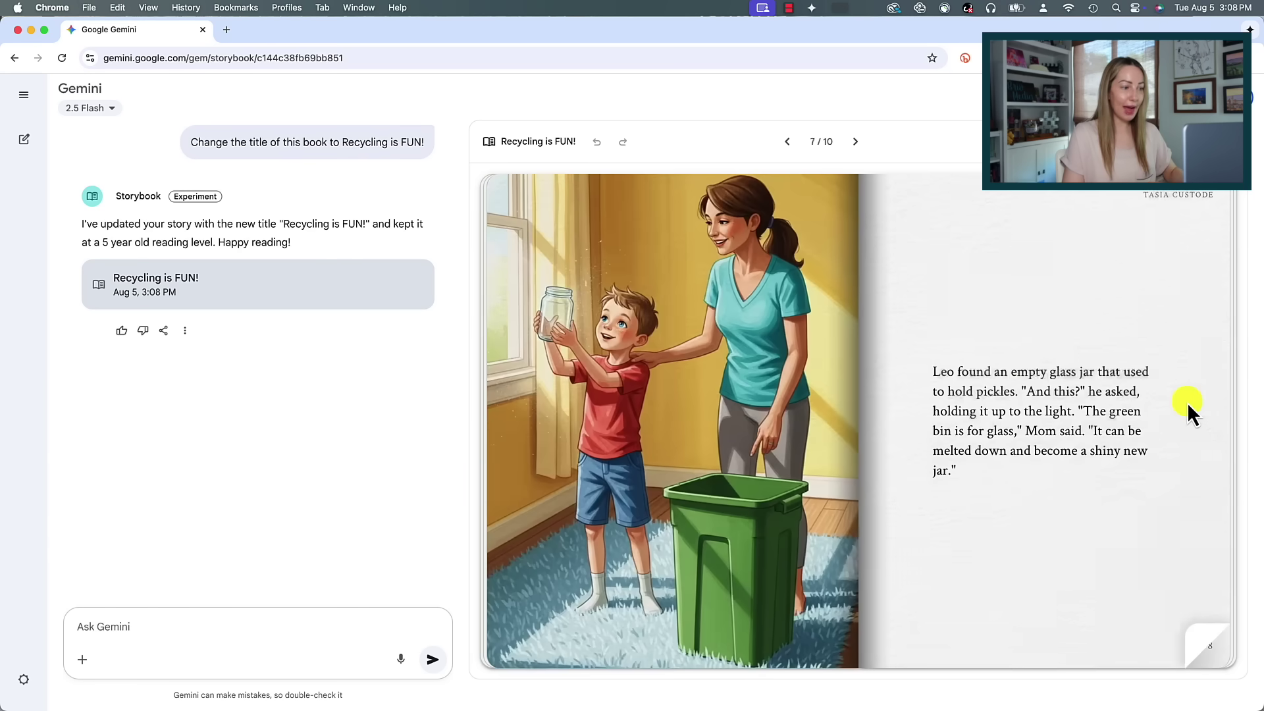
click(1188, 402)
click(1190, 402)
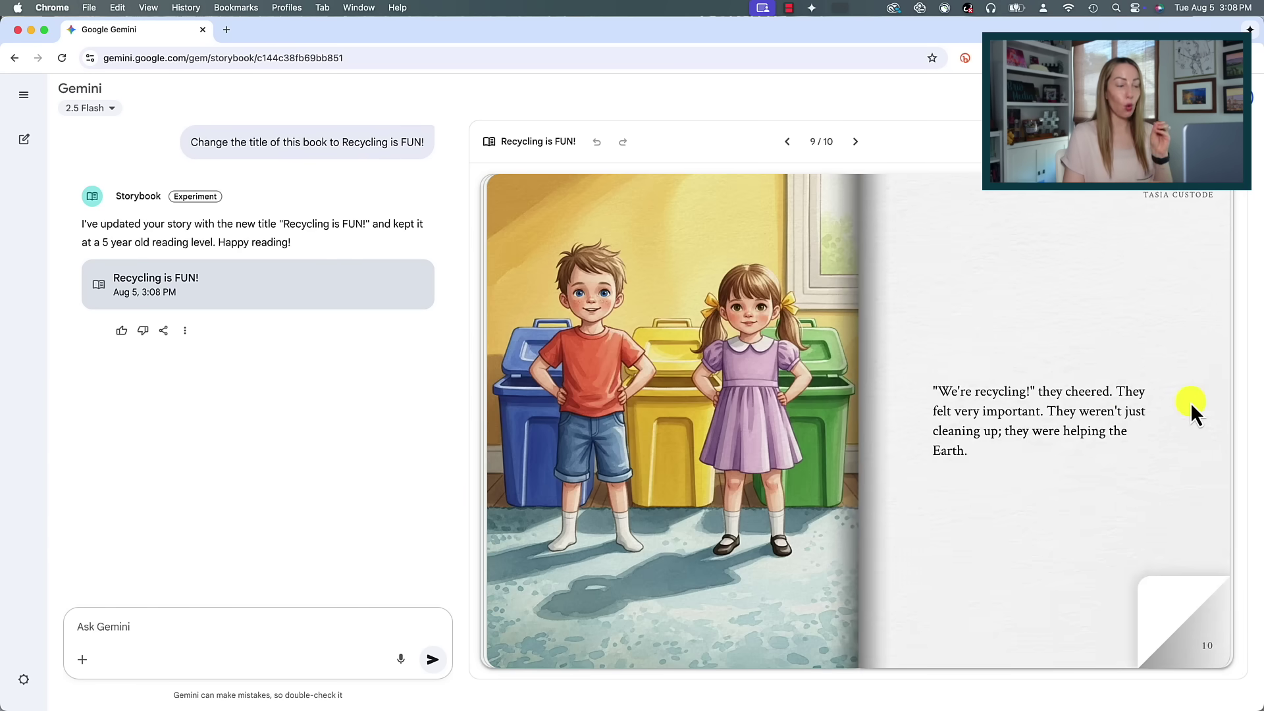
click(1190, 402)
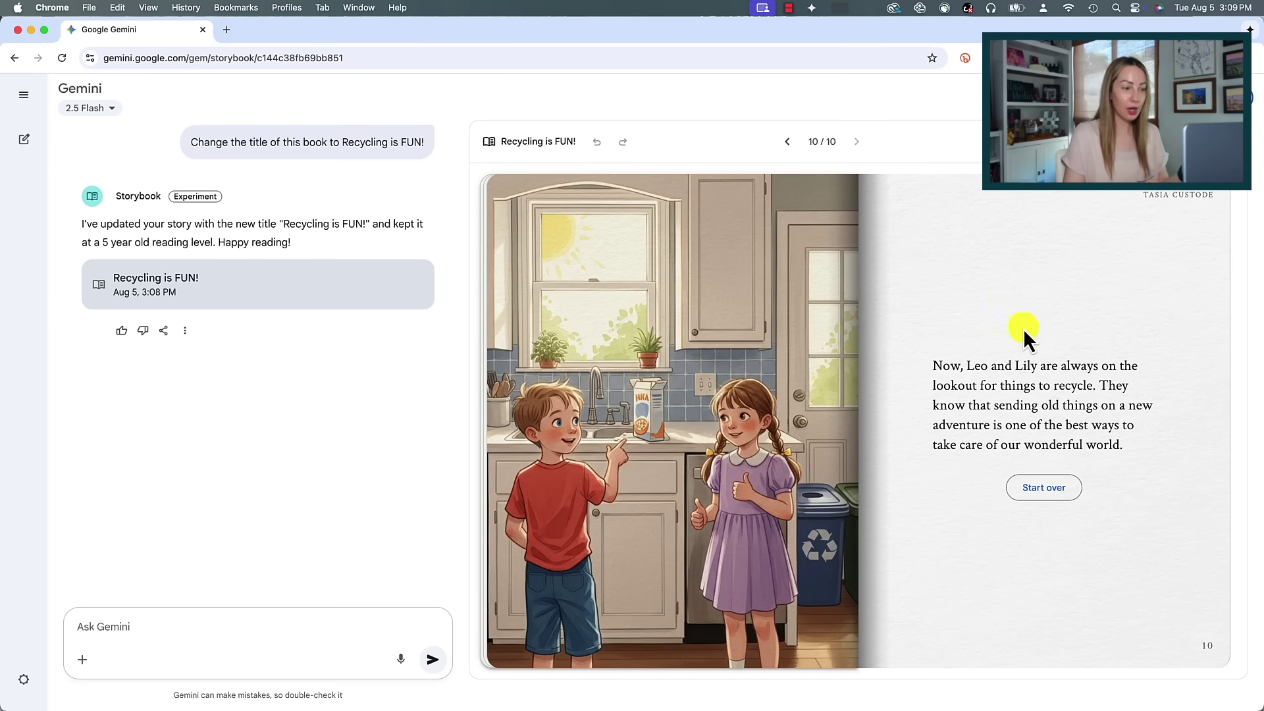
- Reload the original 'The Adventure of the Colorful Bins' storybook card from earlier in the chat
scroll(404, 342, up, 5)
click(333, 295)
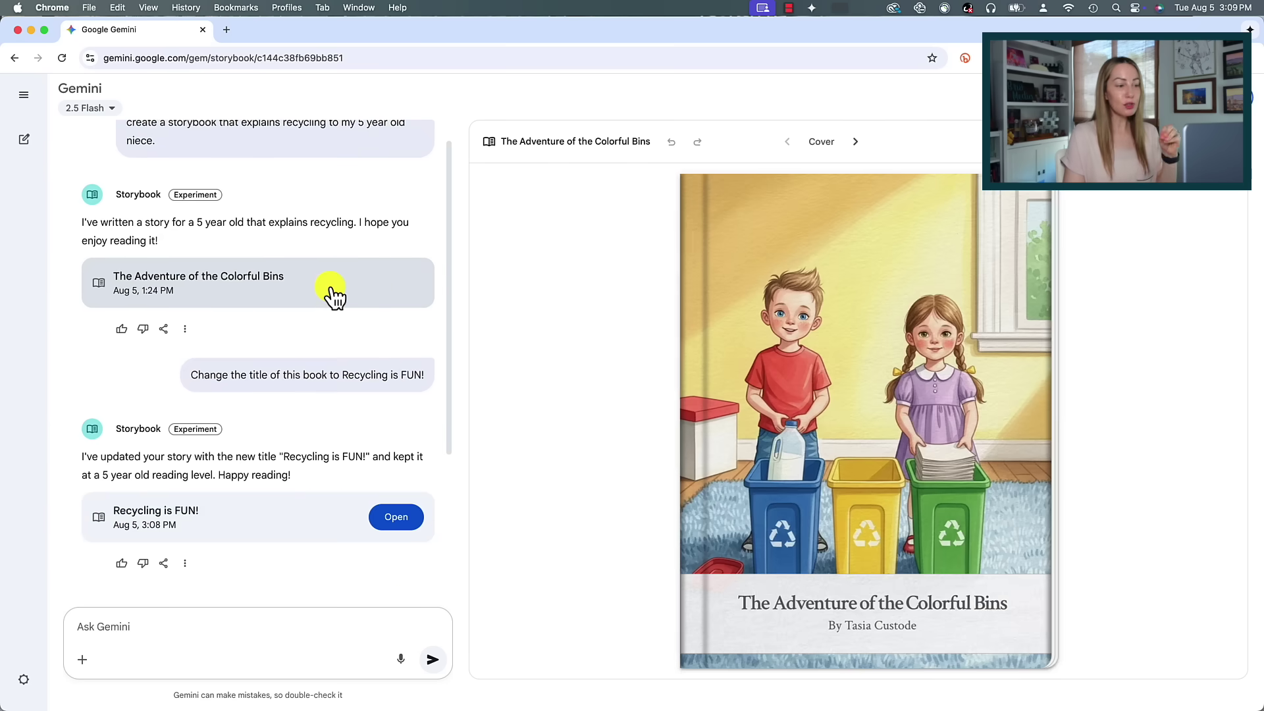